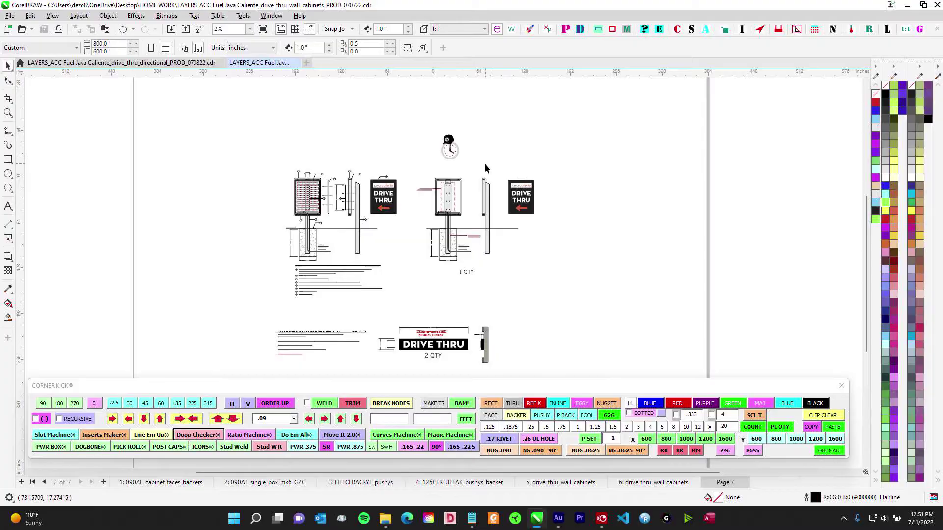
- Examine the freestanding directional sign and DRIVE THRU wall cabinet shop drawings on Page 7 of the wall cabinets file
scroll(488, 165, "up", 2)
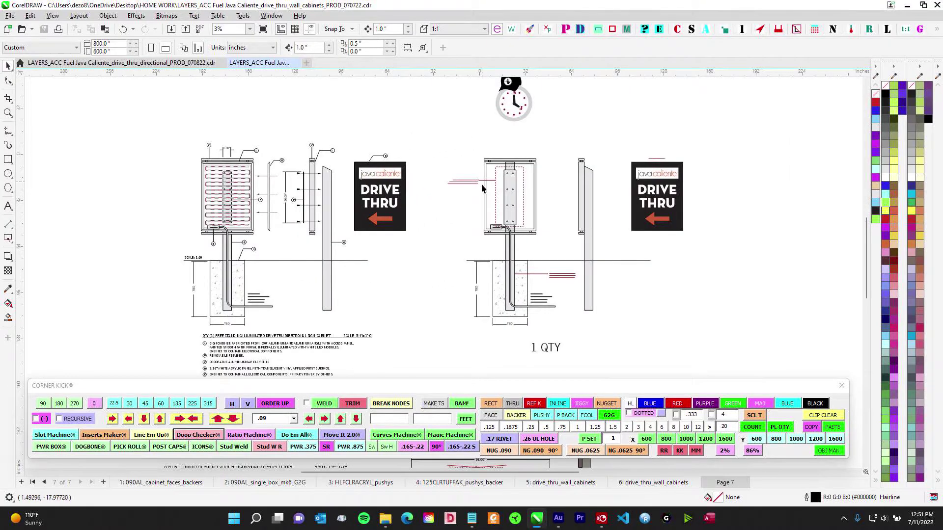
scroll(483, 190, "down", 1)
mouse_move(493, 216)
left_mouse_down()
mouse_move(476, 189)
mouse_move(459, 241)
mouse_move(405, 285)
mouse_move(460, 260)
left_mouse_up()
scroll(491, 293, "up", 2)
scroll(505, 273, "down", 2)
scroll(414, 293, "down", 1)
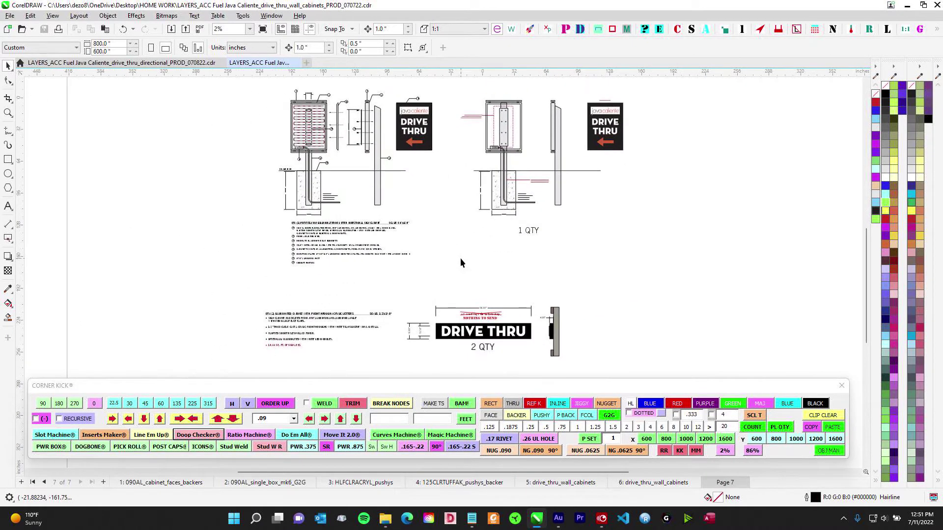
scroll(494, 355, "up", 3)
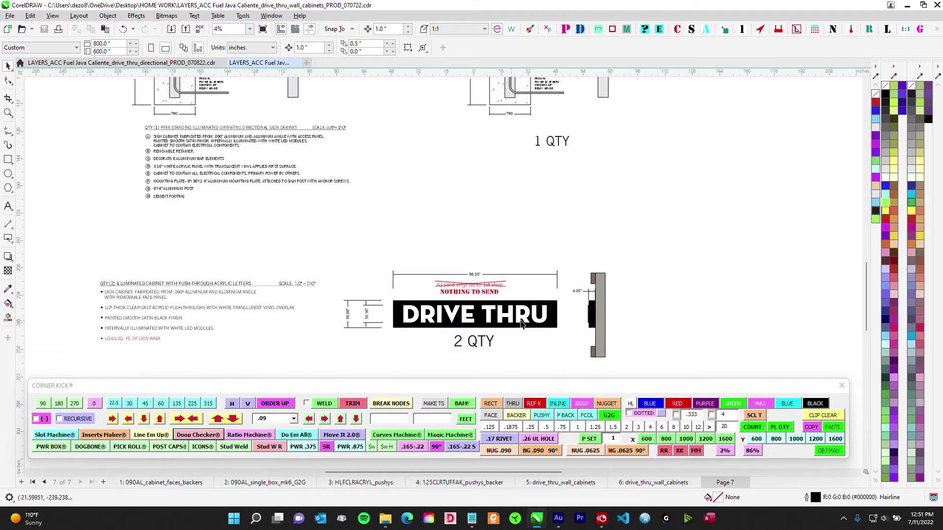
left_click_drag(552, 318, 642, 279)
scroll(632, 272, "down", 2)
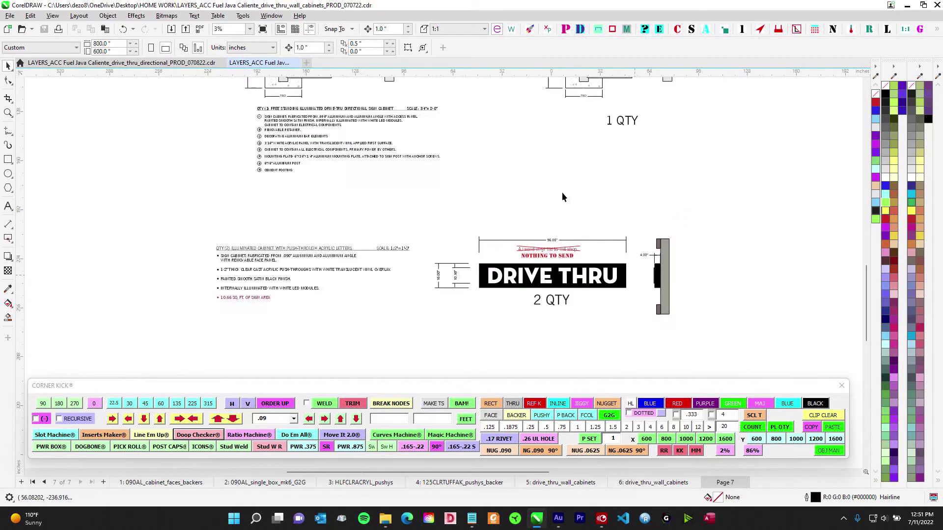
left_click_drag(493, 158, 450, 341)
left_click_drag(465, 259, 438, 271)
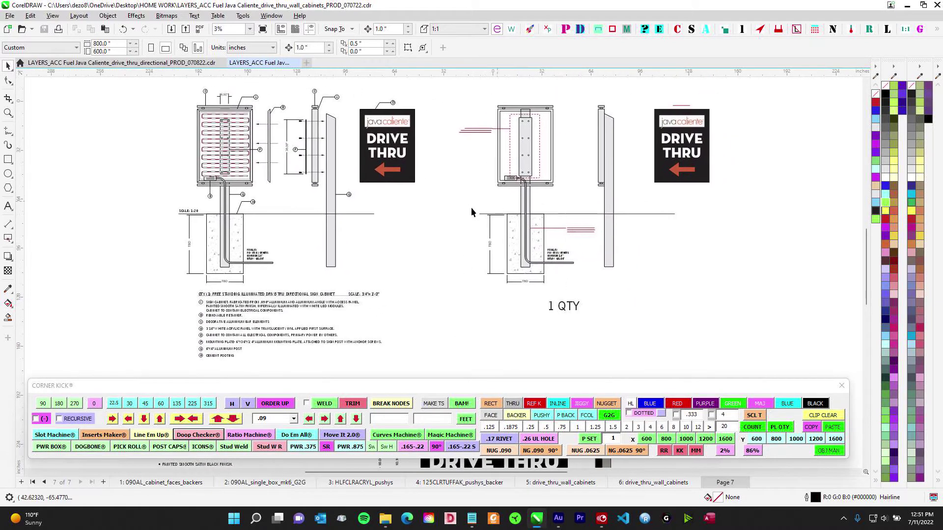
scroll(383, 168, "up", 2)
scroll(393, 182, "down", 3)
left_click_drag(433, 223, 495, 234)
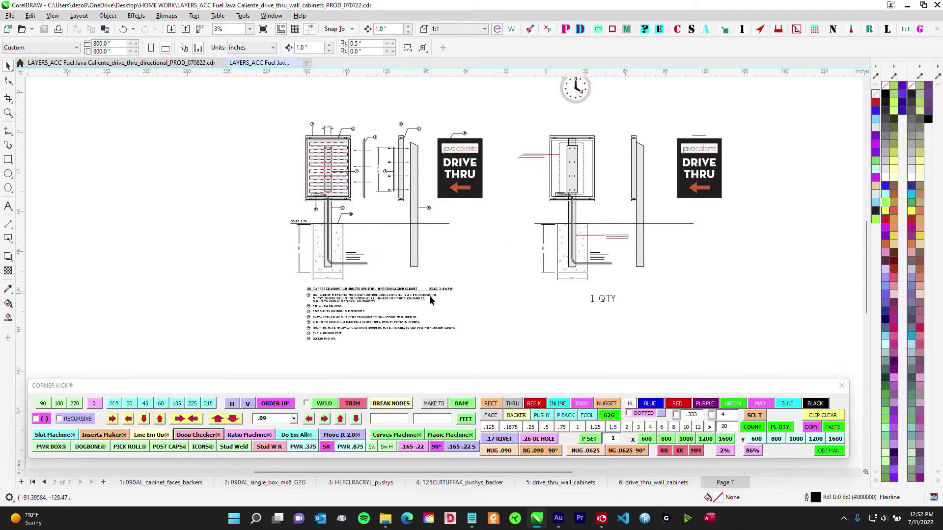
- Switch to the drive_thru_directional file and review the 090AL_frame_box, 090AL_top_btm_bars and 090AL_pwr_box_parts pages
left_click(170, 63)
scroll(455, 239, "up", 2)
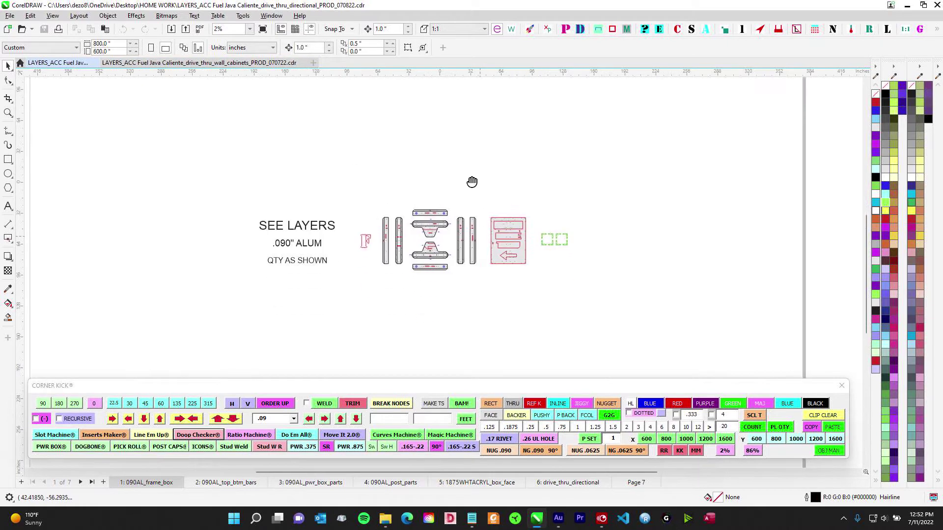
scroll(442, 216, "up", 2)
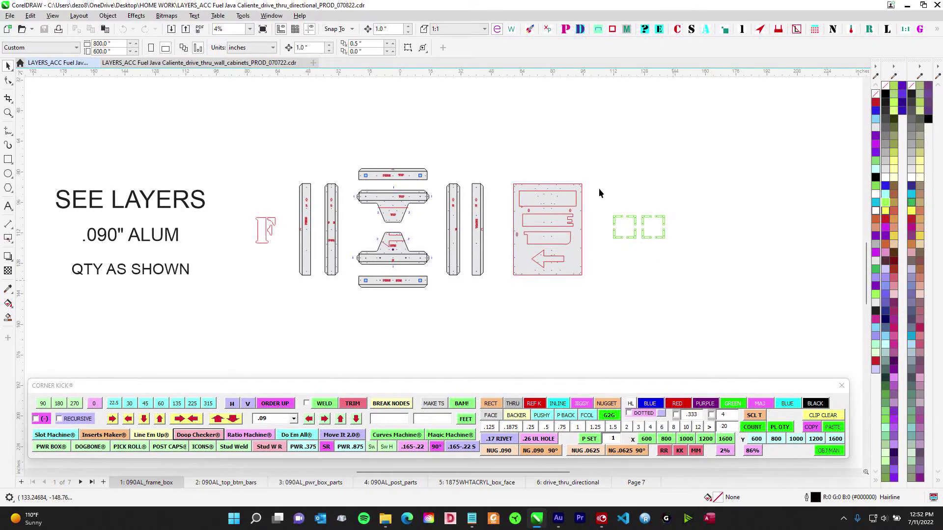
left_click(235, 485)
scroll(397, 231, "up", 2)
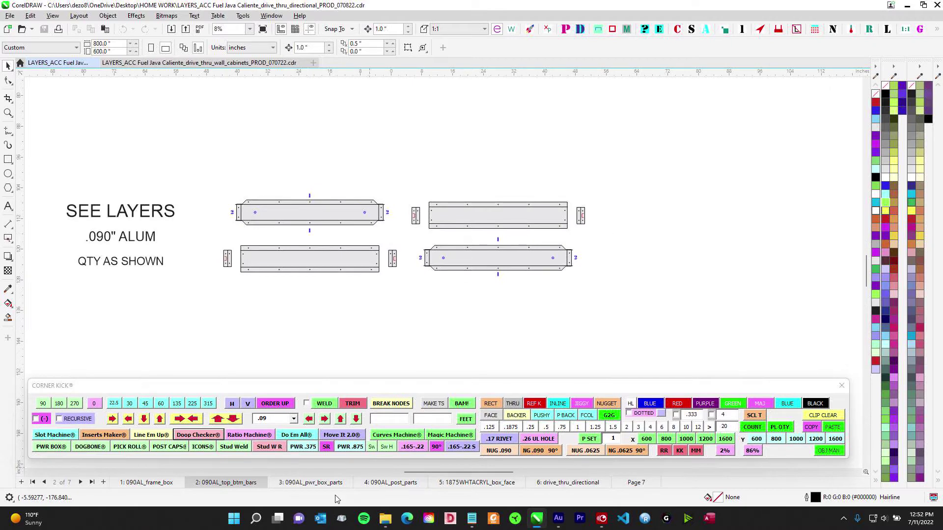
left_click(325, 483)
scroll(424, 241, "up", 1)
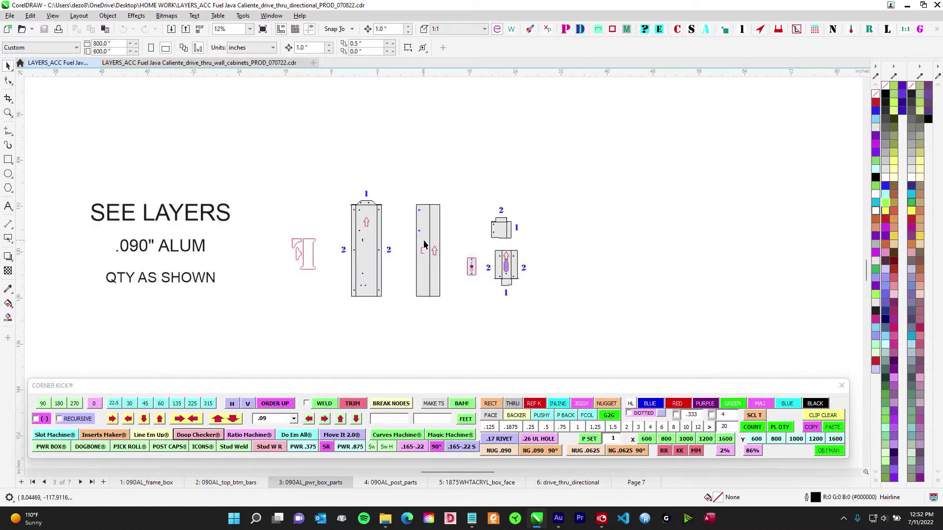
scroll(426, 243, "up", 1)
scroll(434, 244, "down", 1)
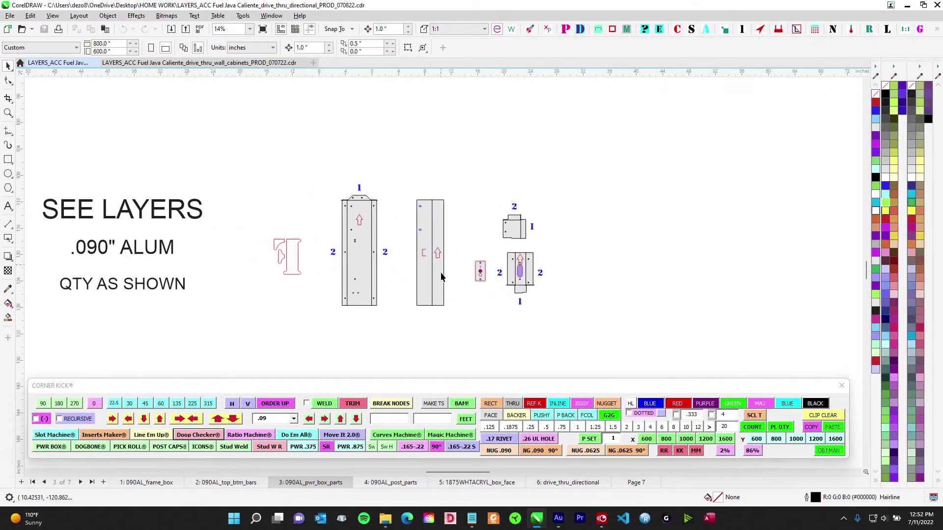
- Review the parts on the 090AL_post_parts page and the white acrylic face on the 1875WHTACRYL_box_face page
left_click(402, 484)
left_click_drag(240, 229, 589, 208)
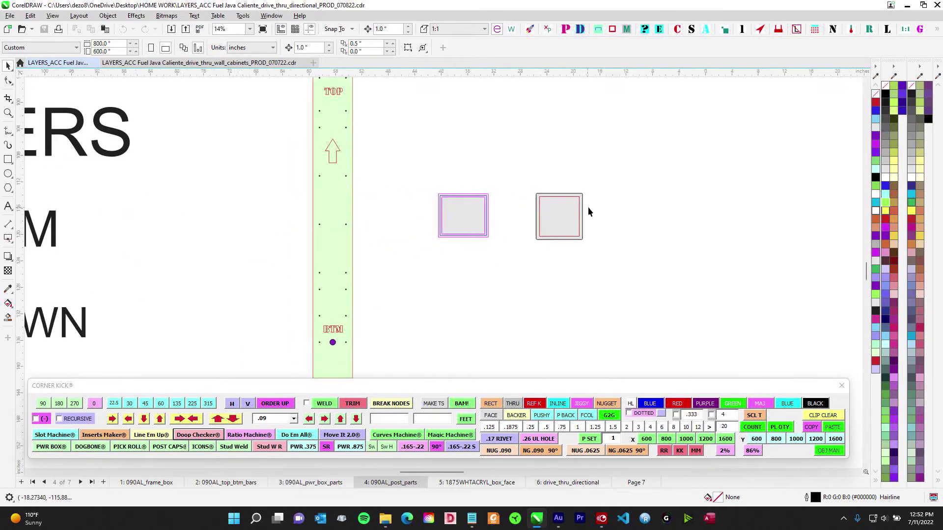
scroll(472, 189, "down", 1)
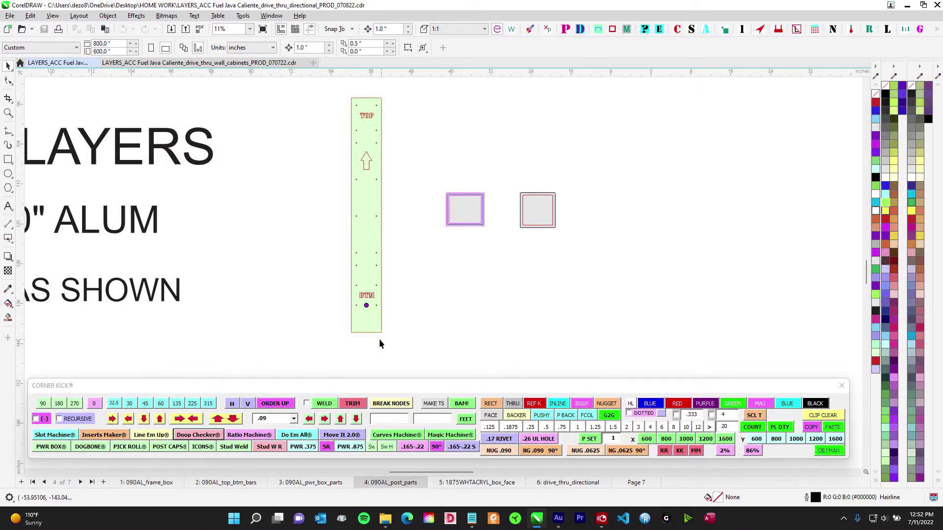
left_click_drag(511, 181, 584, 261)
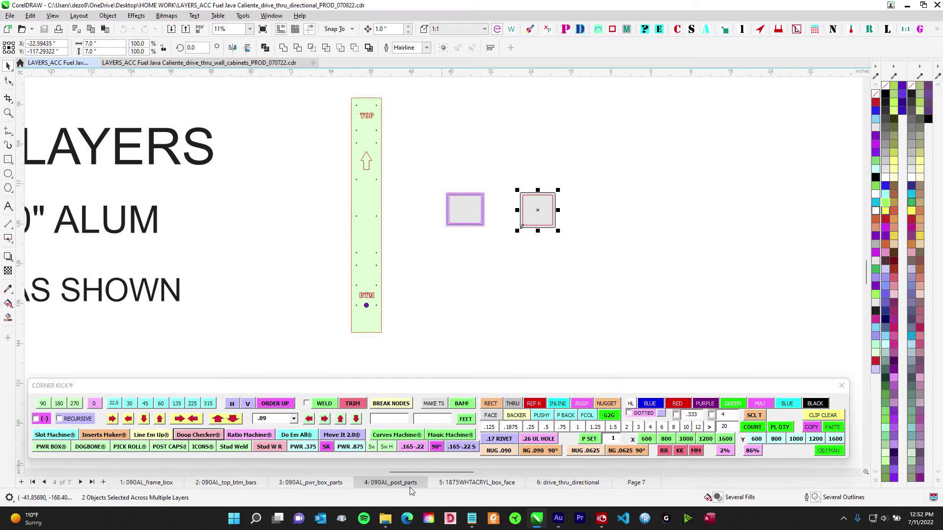
left_click(455, 485)
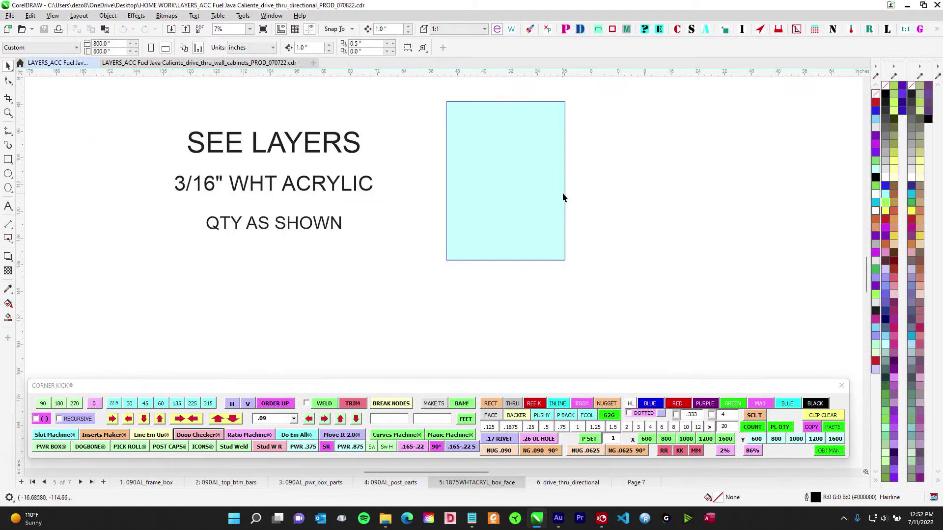
scroll(564, 184, "down", 2)
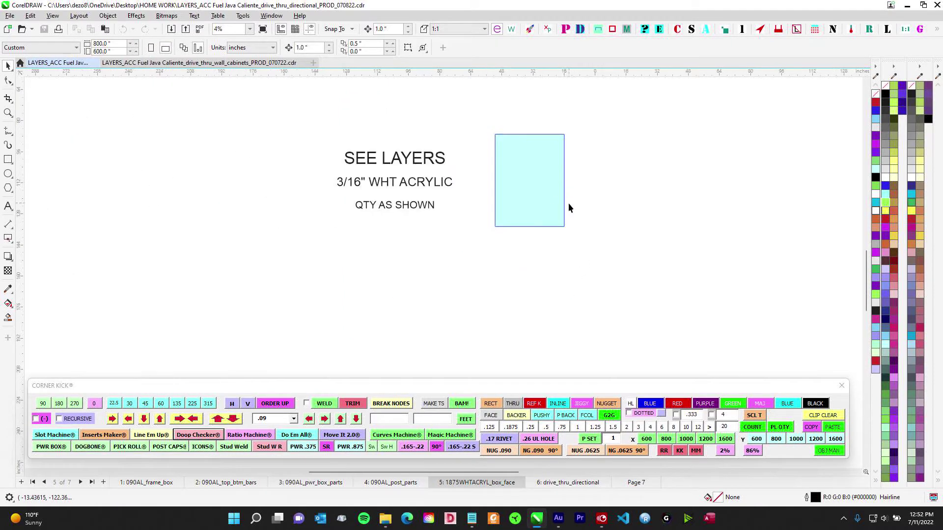
scroll(546, 171, "up", 1)
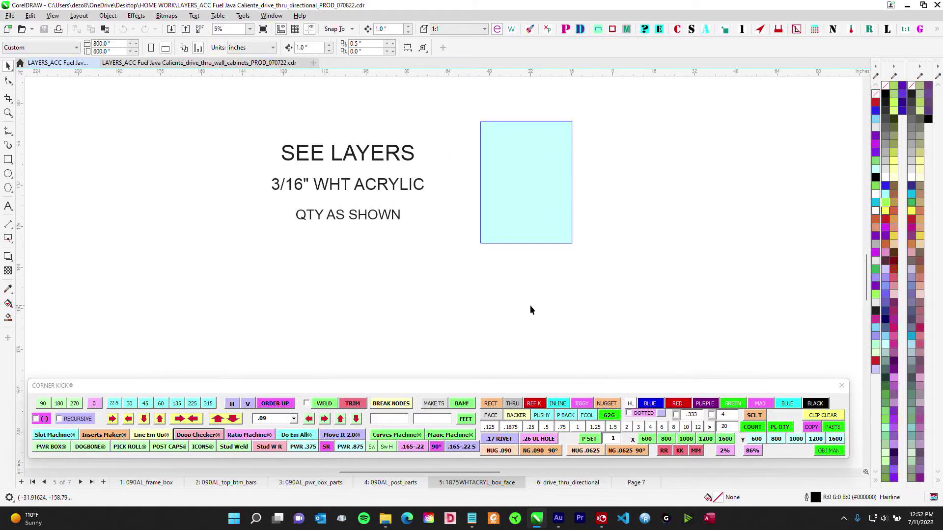
- Return to the drive_thru_wall_cabinets file and review the 090AL_cabinet_faces_backers and 090AL_single_box_mk6_G2G pages
left_click(167, 63)
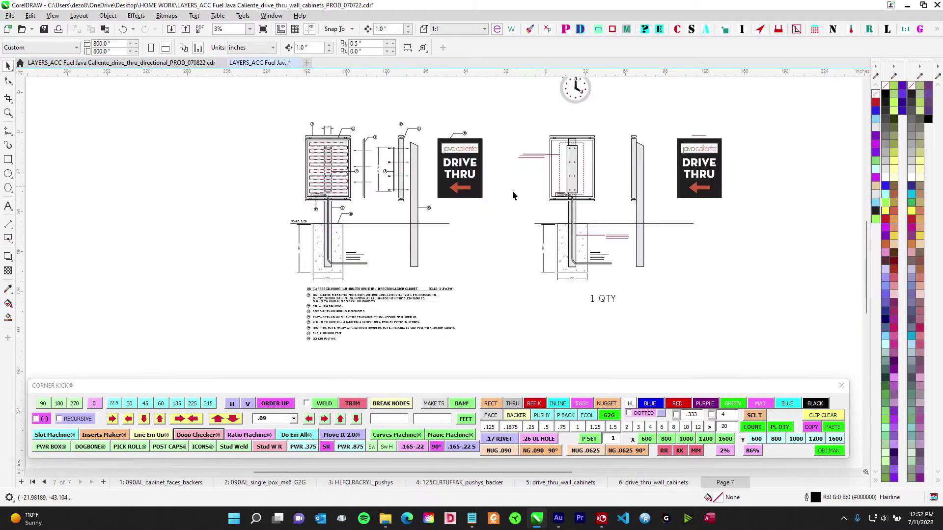
scroll(511, 197, "down", 2)
left_click(161, 483)
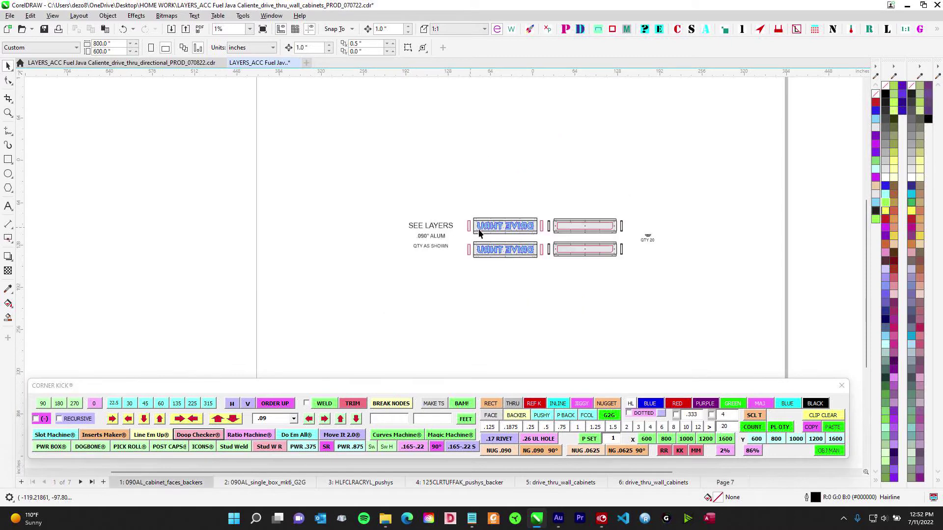
scroll(533, 204, "up", 4)
scroll(467, 189, "down", 1)
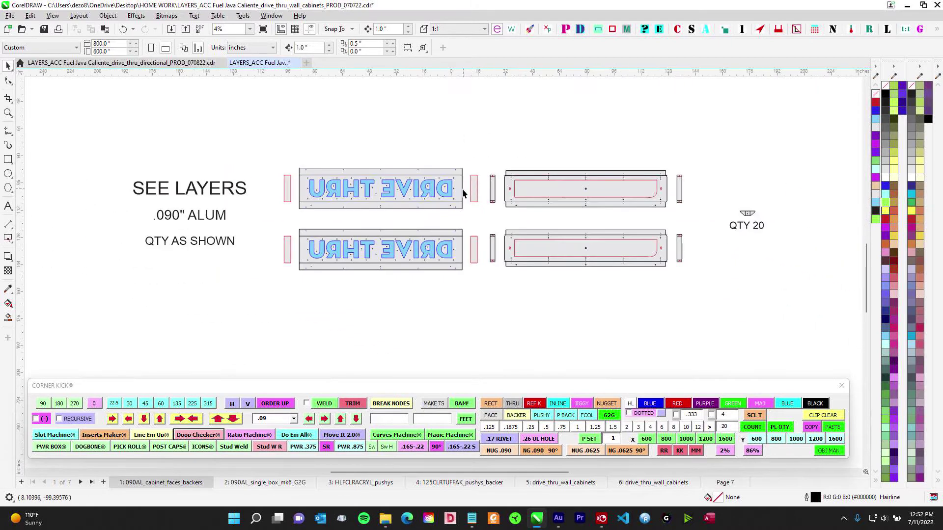
left_click(287, 483)
scroll(494, 198, "up", 1)
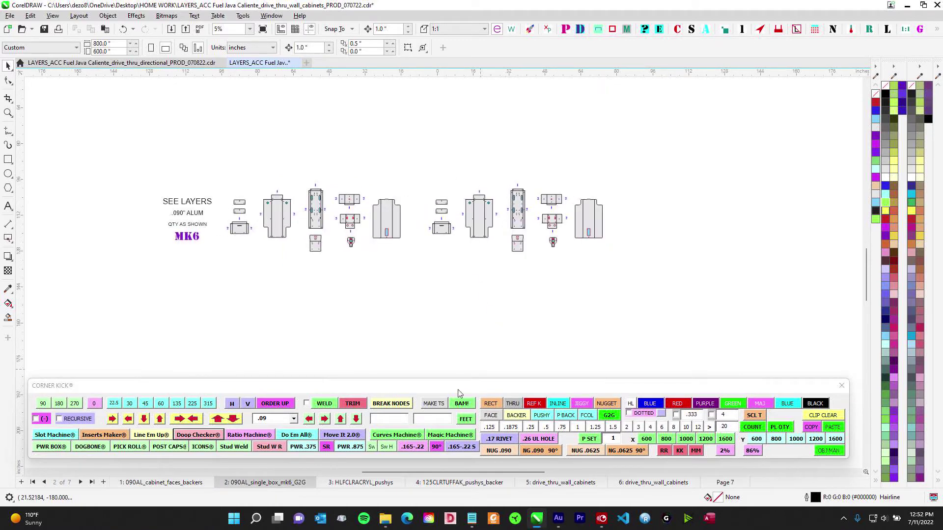
- Review the HLFCLRACRYL_pushys page, the 125CLRTUFFAK_pushys_backer page and the install patterns on page 5
left_click(363, 483)
scroll(392, 167, "up", 1)
left_click(477, 483)
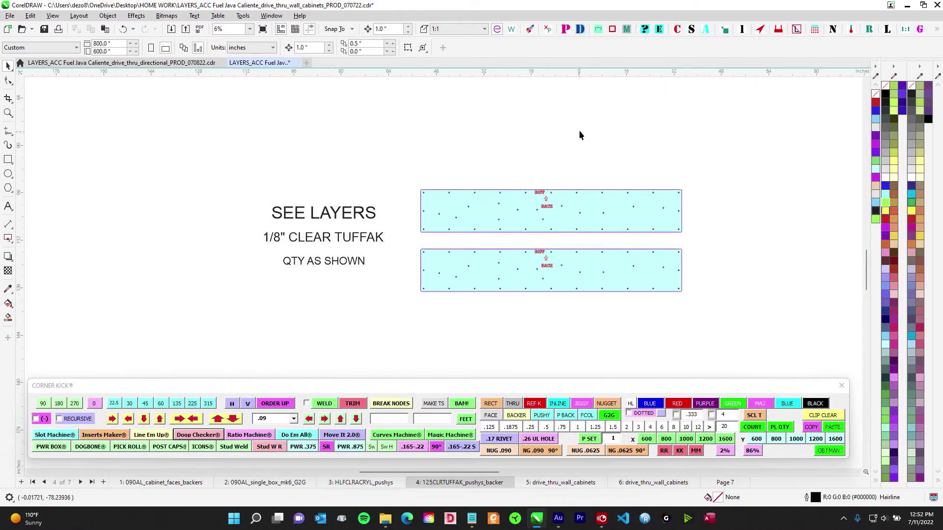
scroll(467, 167, "right", 2)
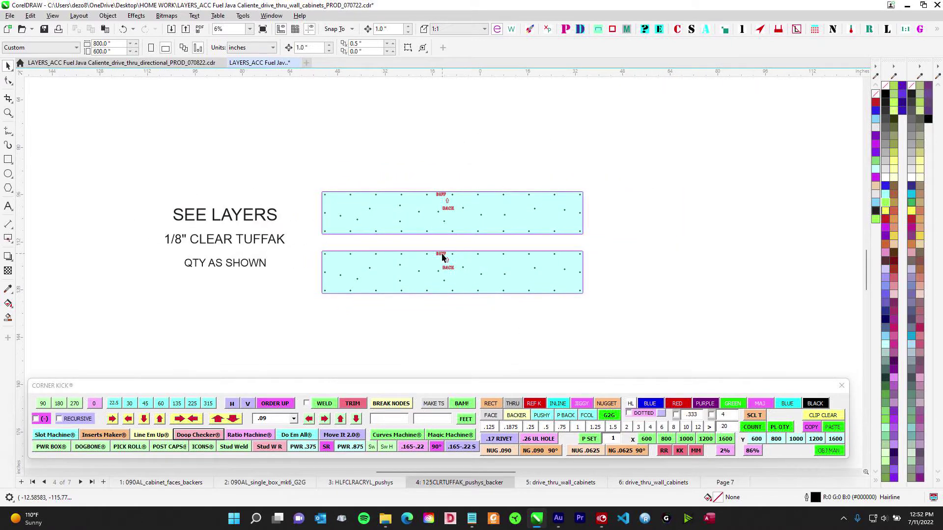
left_click(540, 484)
scroll(456, 139, "down", 4)
left_click_drag(500, 142, 559, 139)
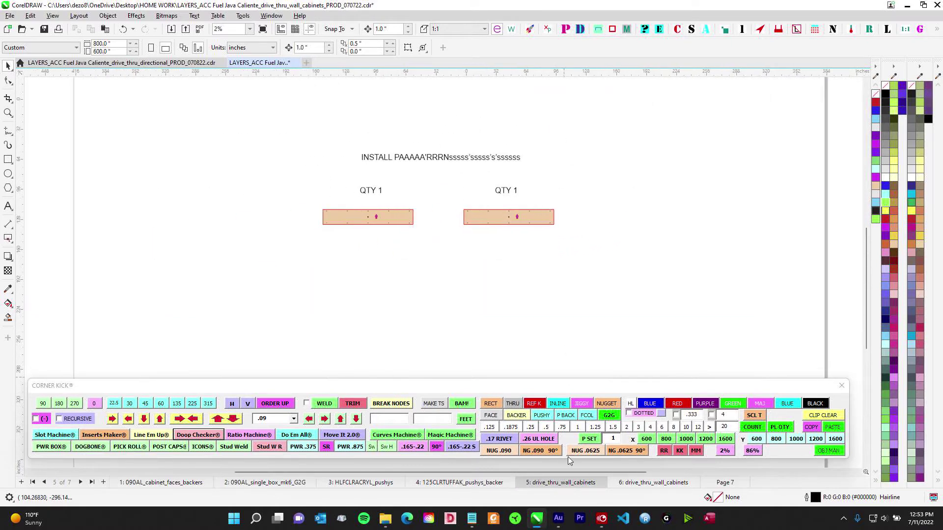
- Examine the complete wall cabinet layout on page 6, including backers, faces, push-through letters and MK6 power boxes
left_click(657, 484)
scroll(491, 162, "up", 3)
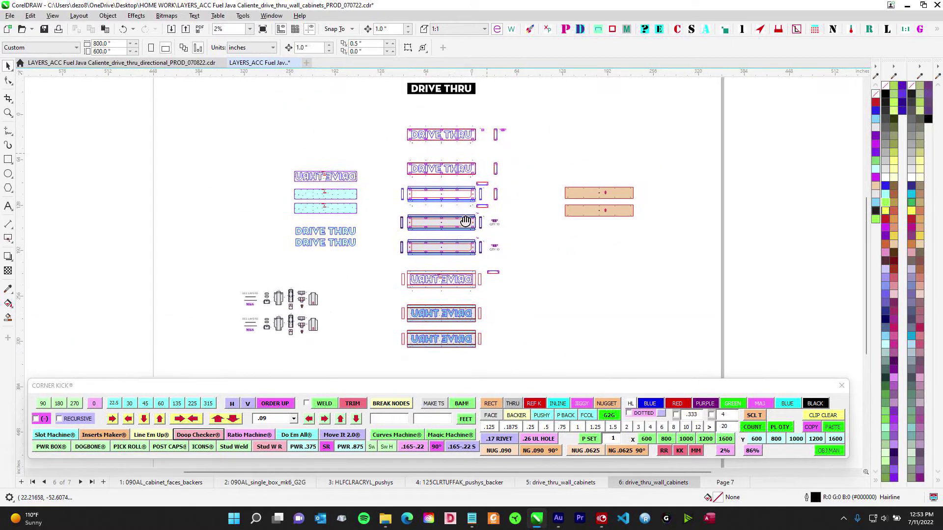
scroll(494, 188, "up", 5)
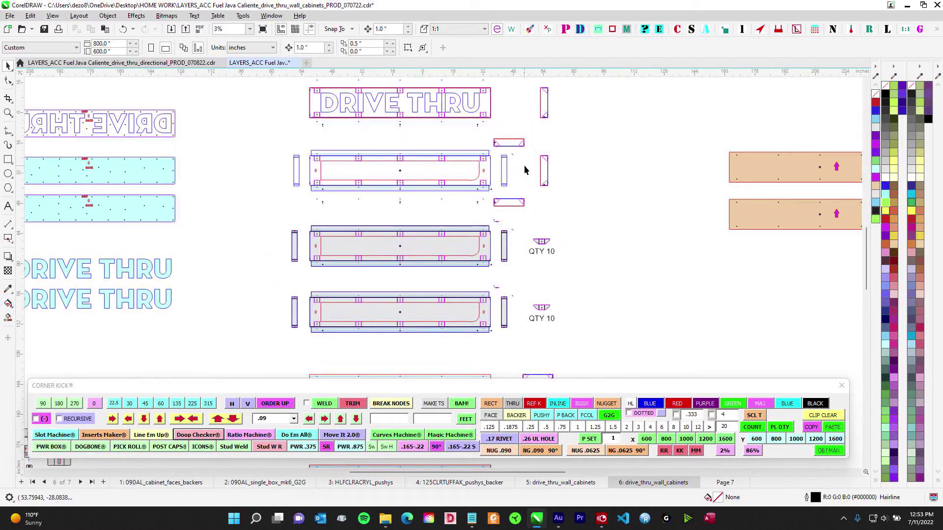
scroll(550, 240, "down", 4)
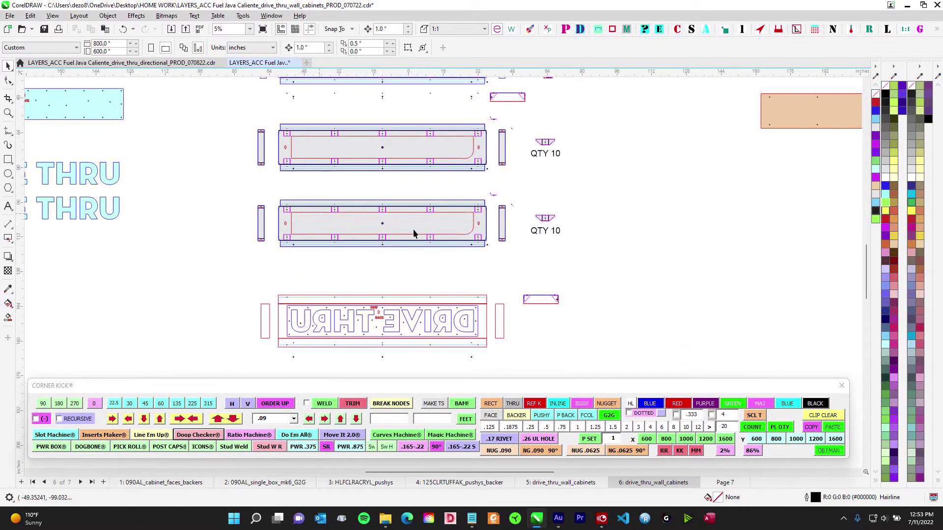
scroll(467, 236, "down", 3)
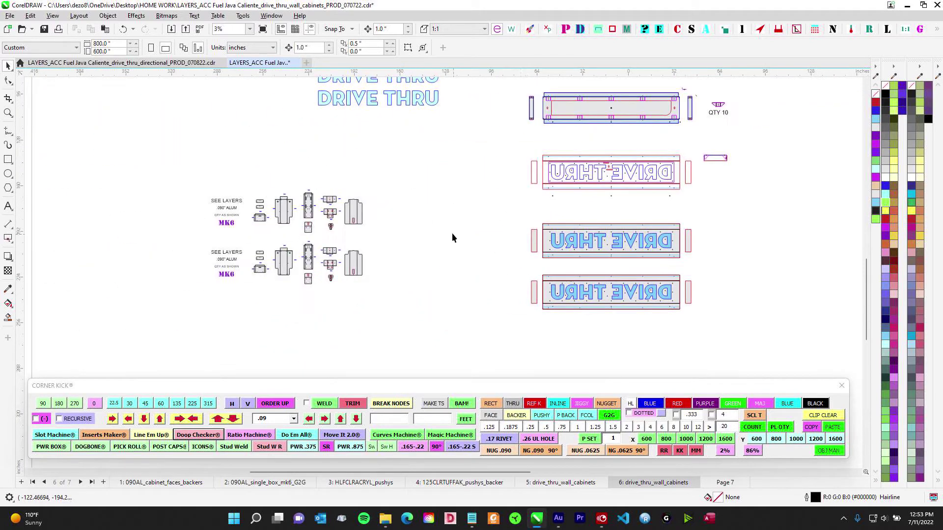
scroll(432, 238, "right", 3)
- Switch to the drive_thru_directional file and examine the frame, side, power box and top parts in page 6's layout
key("ctrl+Tab")
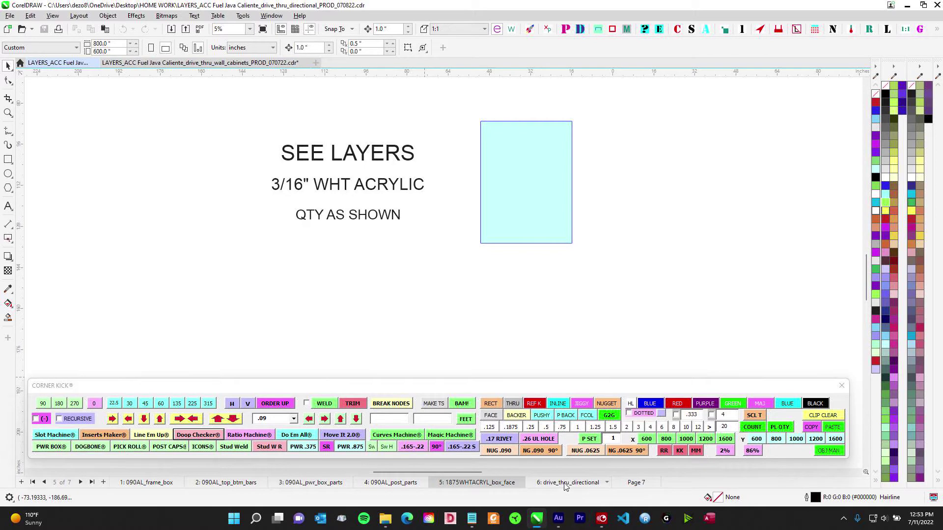
left_click(568, 483)
mouse_move(428, 261)
left_mouse_down()
mouse_move(469, 308)
mouse_move(515, 289)
left_mouse_up()
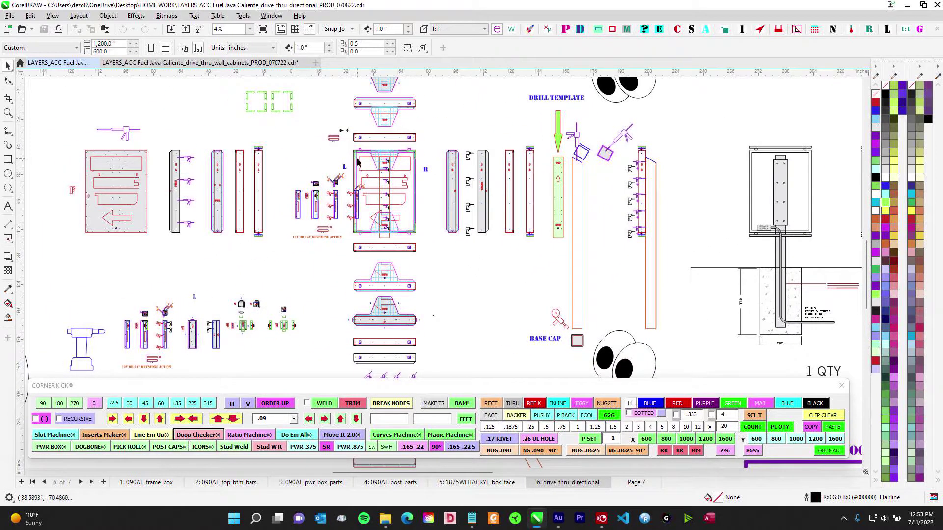
scroll(426, 177, "up", 3)
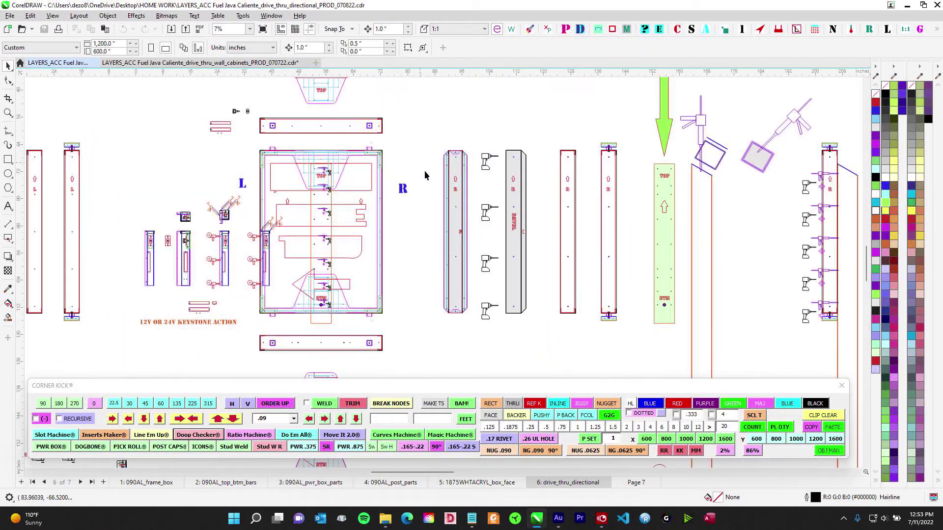
scroll(467, 185, "up", 3)
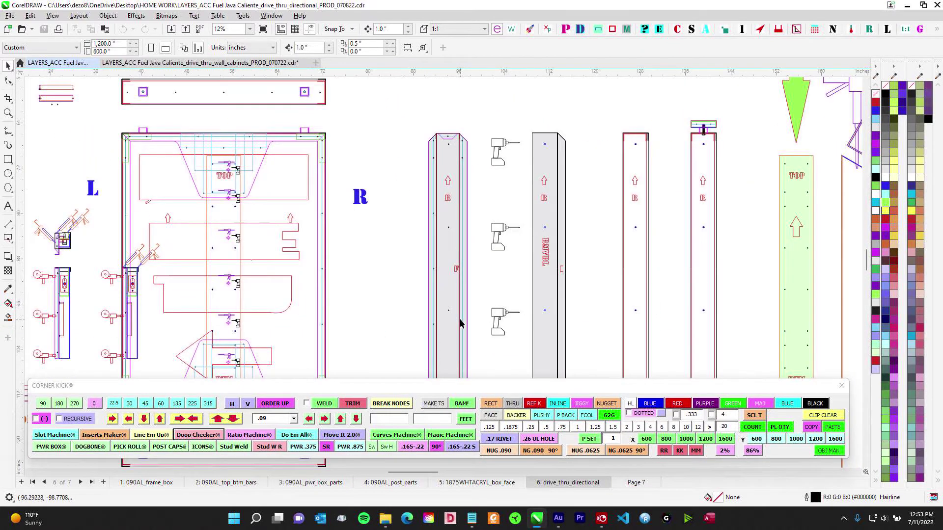
scroll(394, 171, "down", 2)
left_click_drag(395, 172, 592, 158)
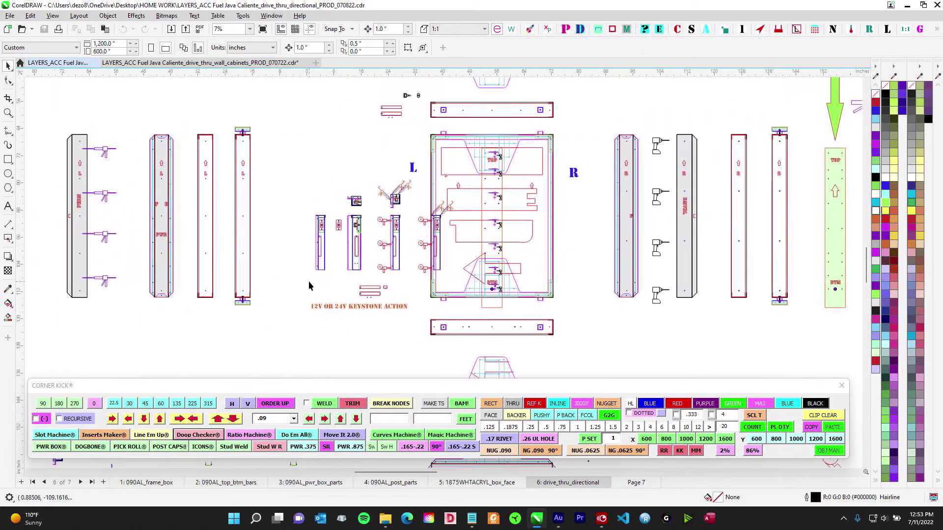
left_click_drag(609, 122, 492, 137)
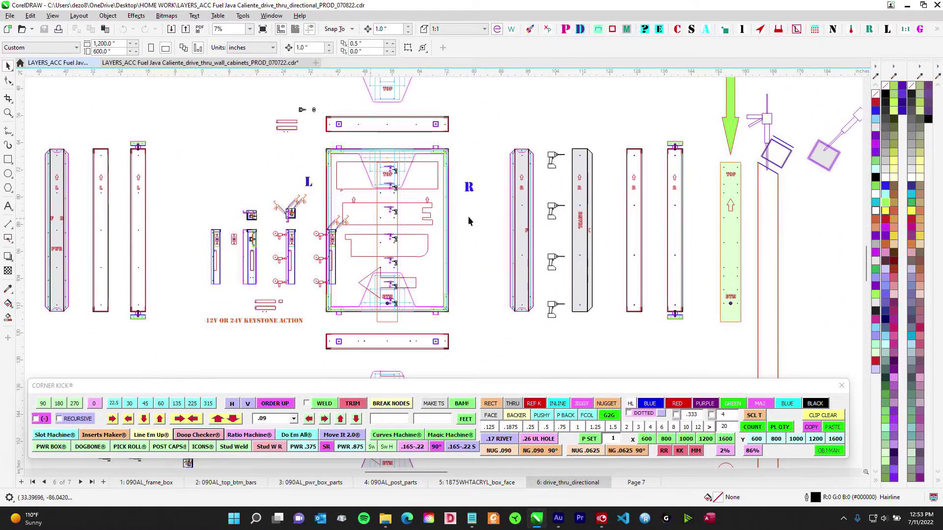
scroll(512, 213, "up", 2)
scroll(384, 224, "down", 2)
scroll(411, 264, "up", 1)
left_click_drag(420, 170, 457, 286)
left_click_drag(364, 262, 476, 118)
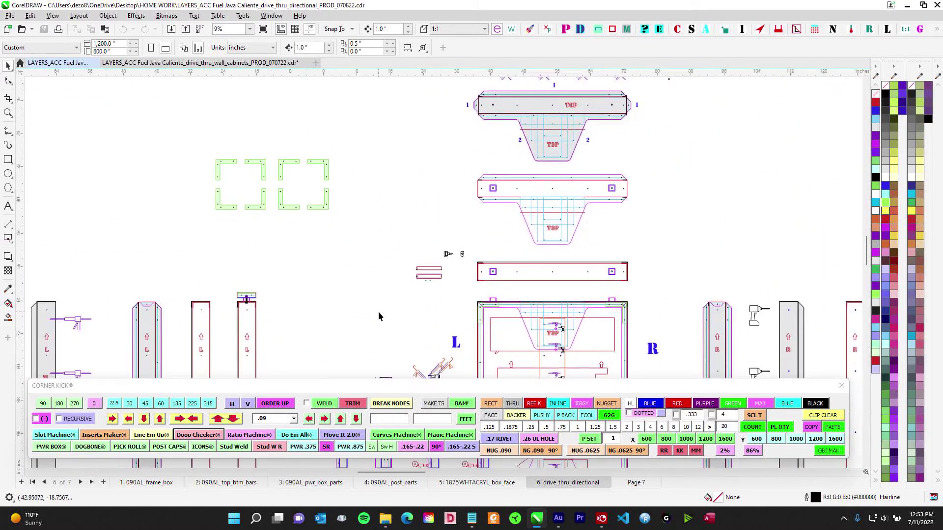
- Examine the routed face panel and the left side parts of the drive_thru_directional layout
left_click_drag(384, 291, 383, 151)
left_click_drag(572, 199, 459, 209)
scroll(534, 188, "down", 2)
left_click_drag(316, 203, 518, 192)
scroll(299, 197, "up", 2)
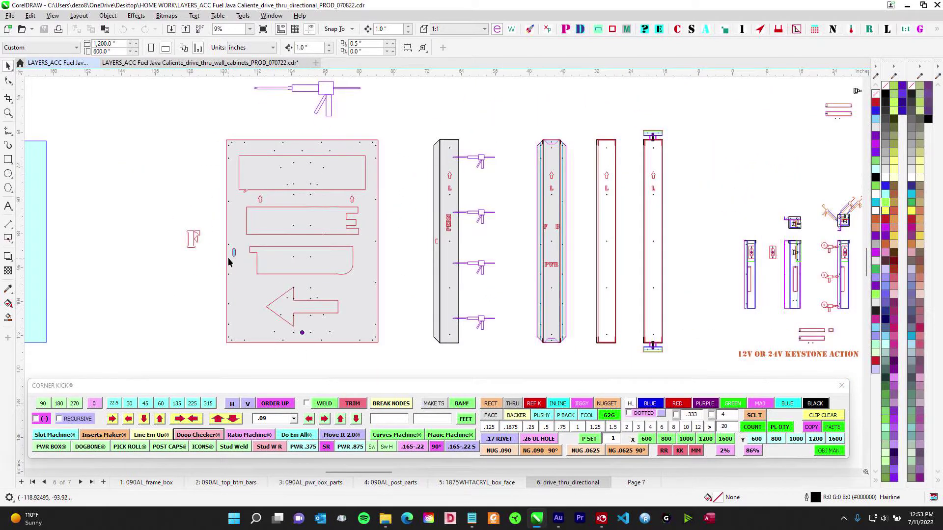
scroll(284, 265, "down", 1)
left_click_drag(484, 206, 202, 202)
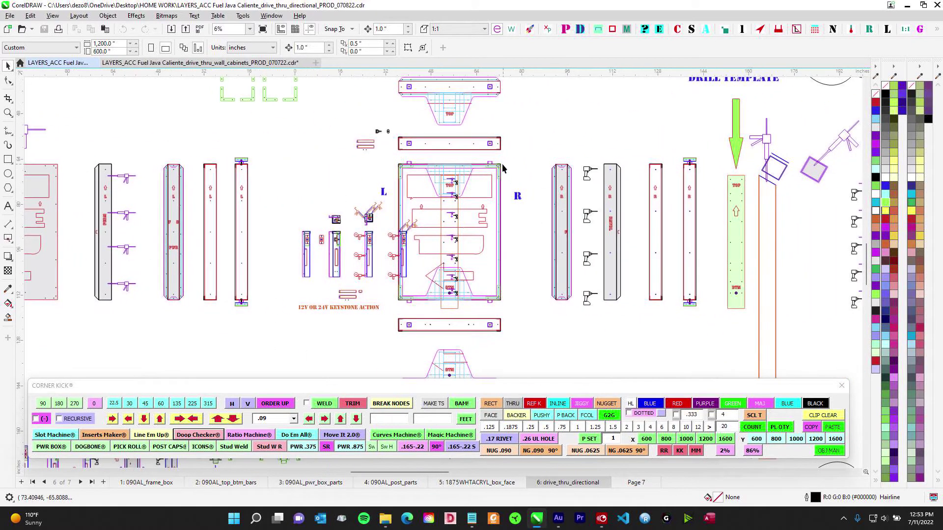
- Inspect the right side parts, including the removable side panel and its drill positions beside the main frame
scroll(566, 182, "up", 3)
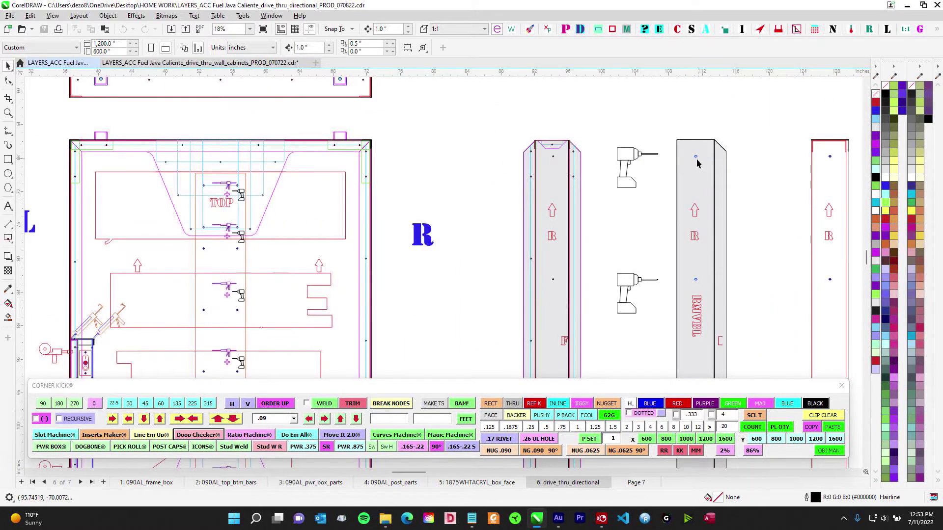
scroll(703, 264, "down", 1)
left_click_drag(703, 265, 585, 179)
scroll(585, 179, "up", 1)
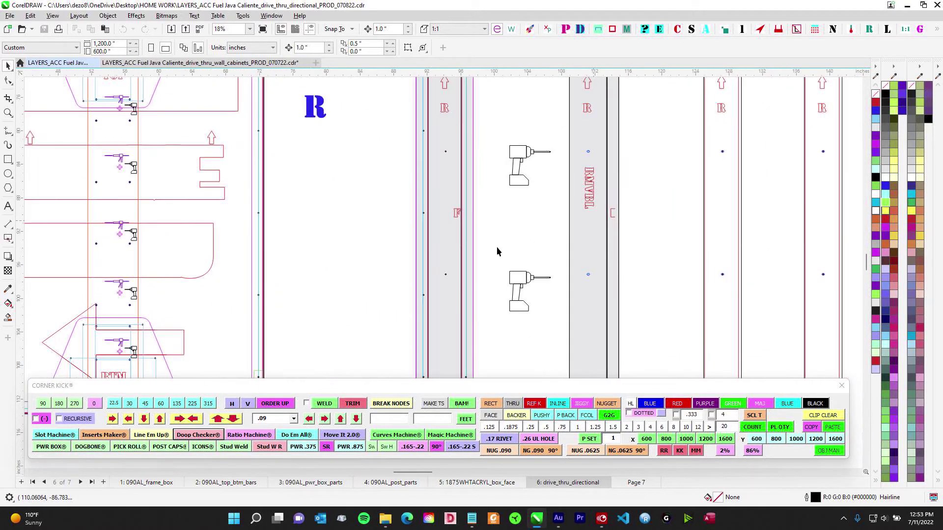
scroll(469, 249, "down", 1)
scroll(478, 242, "left", 3)
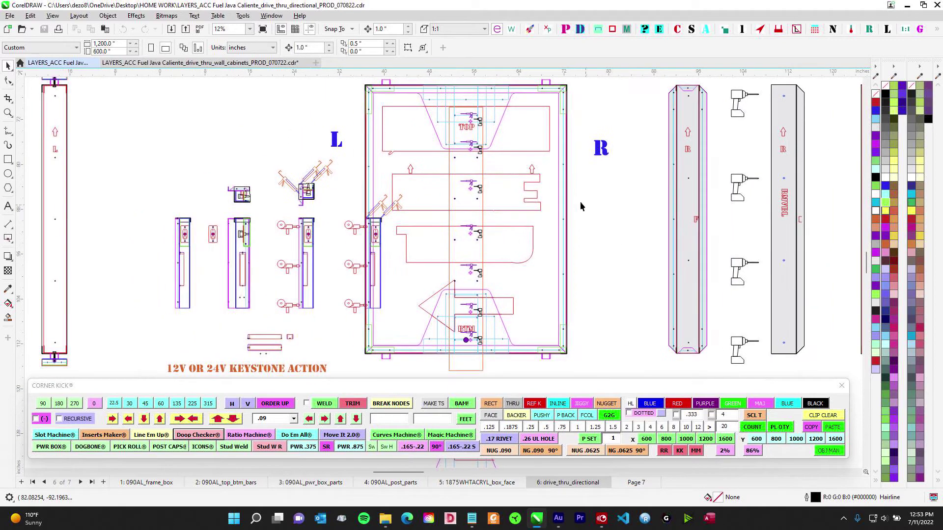
scroll(563, 285, "left", 3)
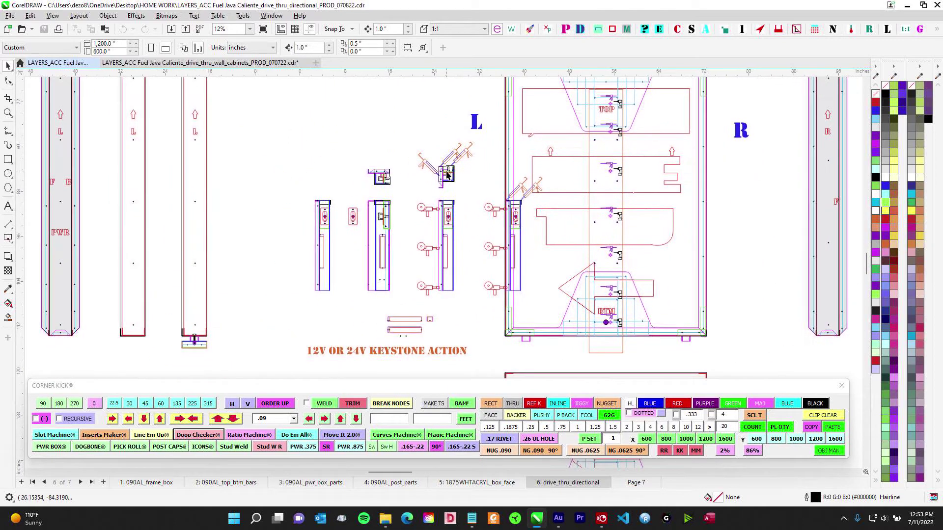
- Examine the 12V or 24V keystone action power box parts and their placement in the frame relative to the face cutouts
scroll(447, 171, "up", 1)
scroll(485, 201, "down", 1)
left_click_drag(517, 266, 487, 208)
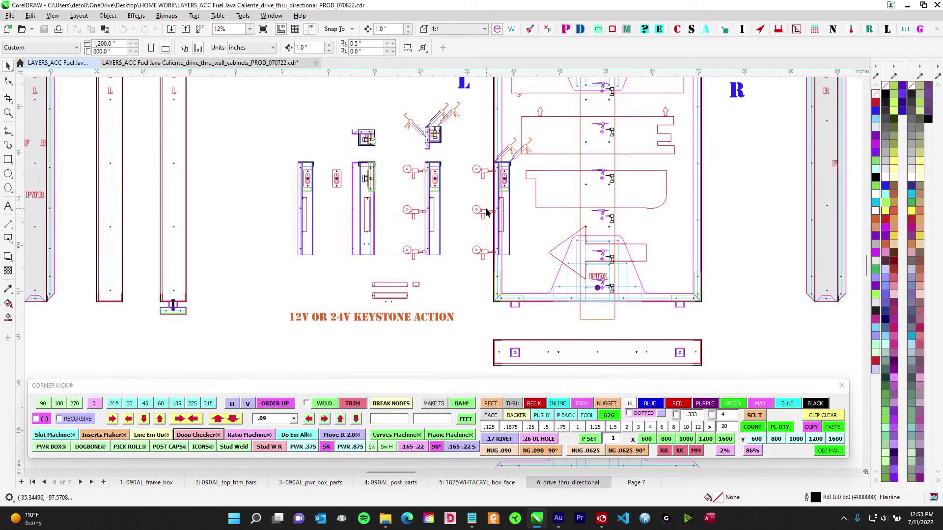
scroll(485, 206, "up", 1)
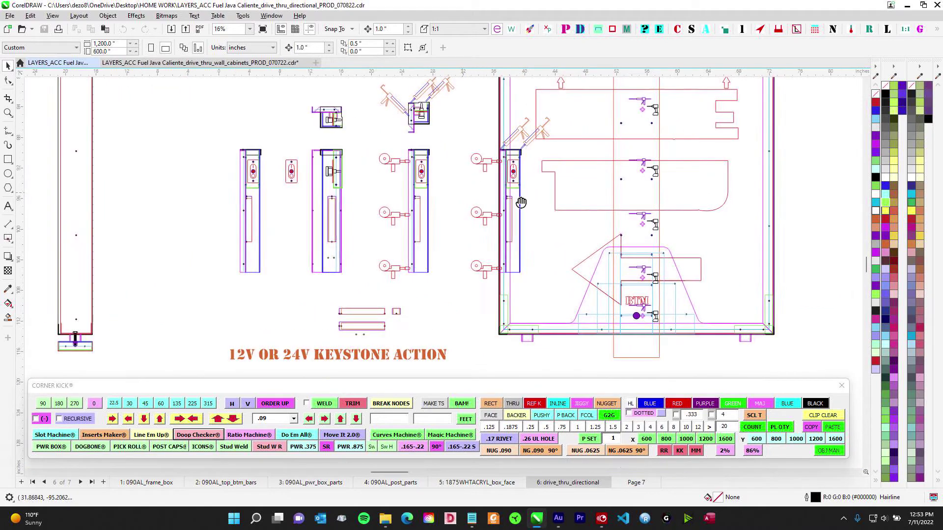
scroll(520, 202, "up", 1)
scroll(494, 197, "up", 2)
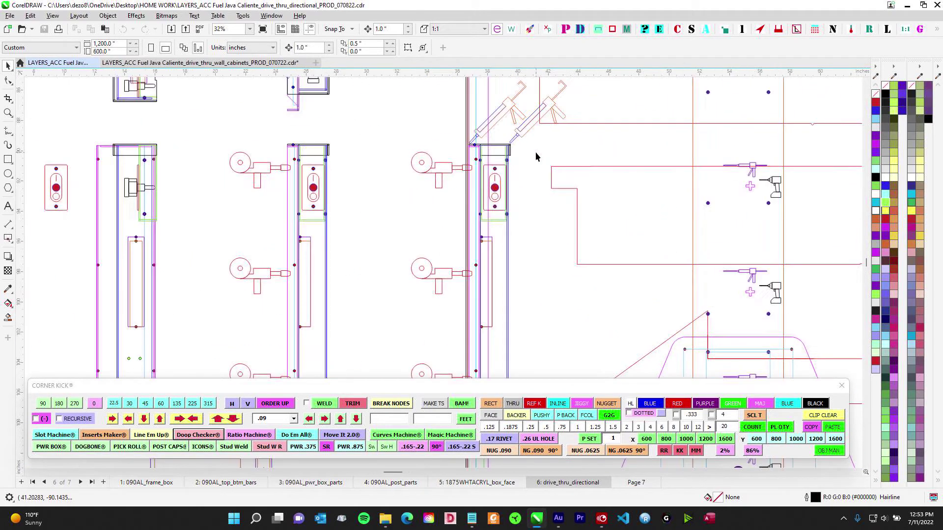
scroll(543, 147, "down", 2)
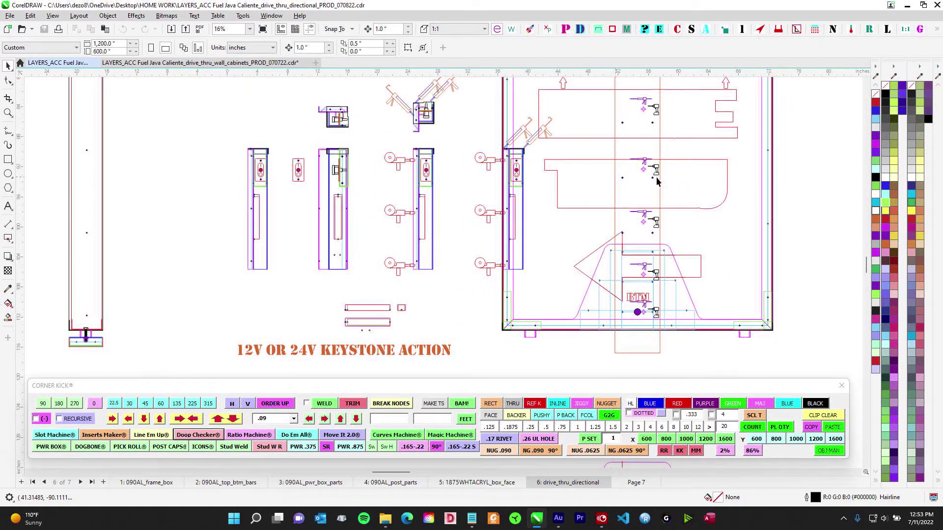
scroll(551, 143, "up", 2)
scroll(505, 152, "down", 2)
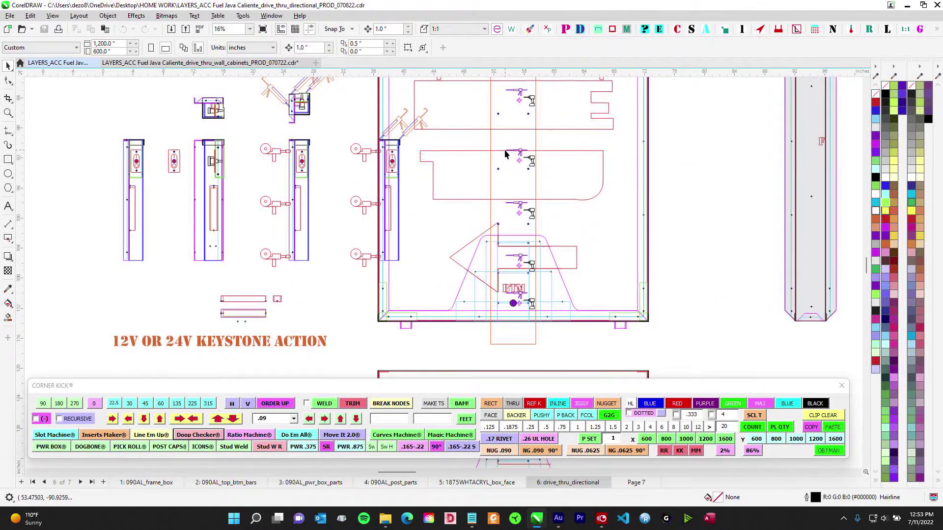
left_click_drag(500, 159, 489, 209)
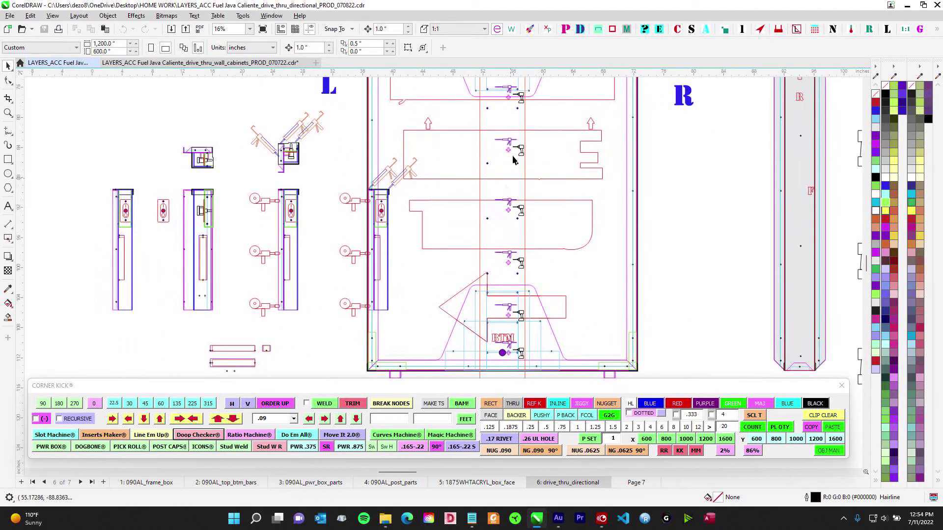
scroll(428, 227, "up", 1)
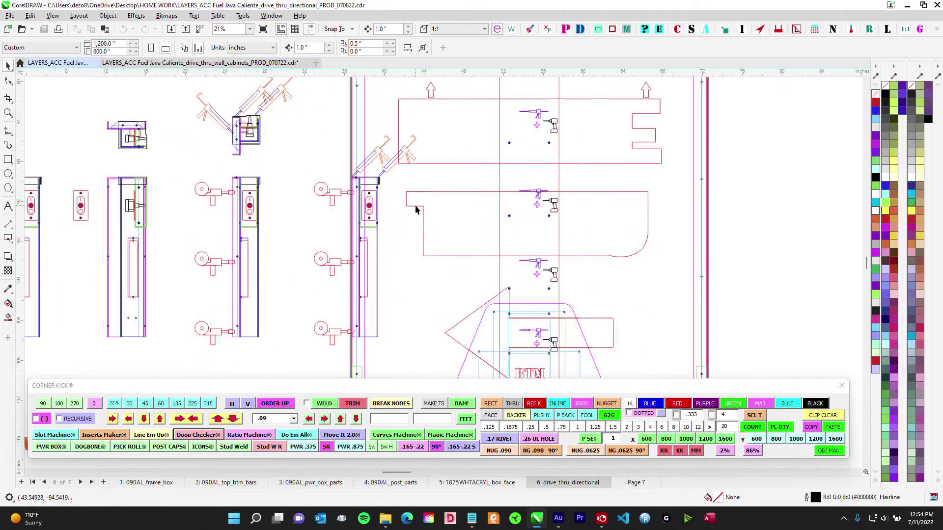
scroll(400, 241, "down", 4)
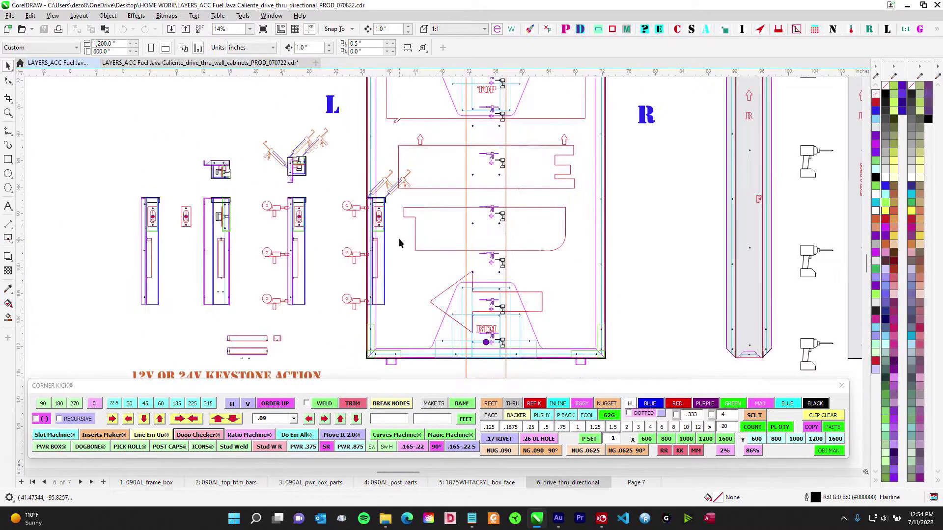
- Review the Java Caliente DRIVE THRU face artwork alongside its routed outlines for the logo, lettering and arrow
left_click_drag(84, 209, 583, 220)
scroll(444, 235, "up", 2)
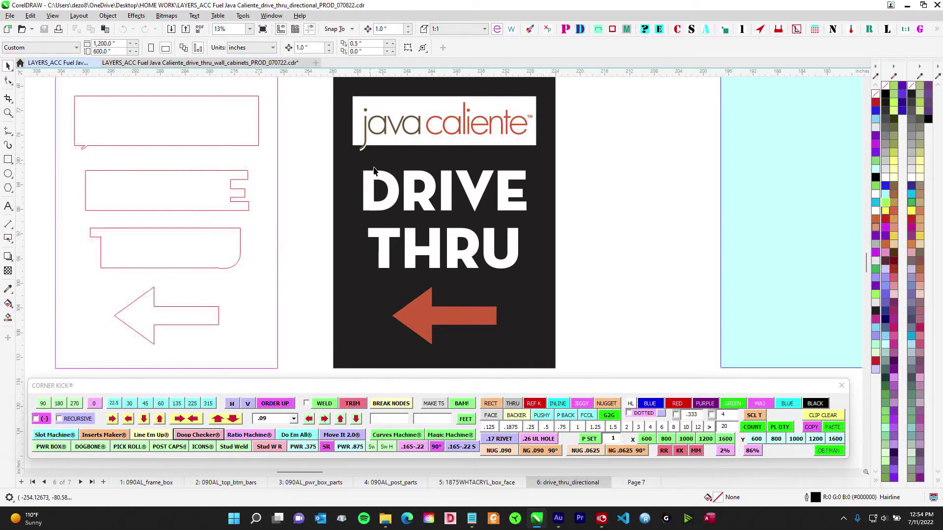
scroll(393, 182, "down", 1)
scroll(425, 183, "up", 1)
scroll(407, 197, "down", 2)
scroll(393, 211, "up", 2)
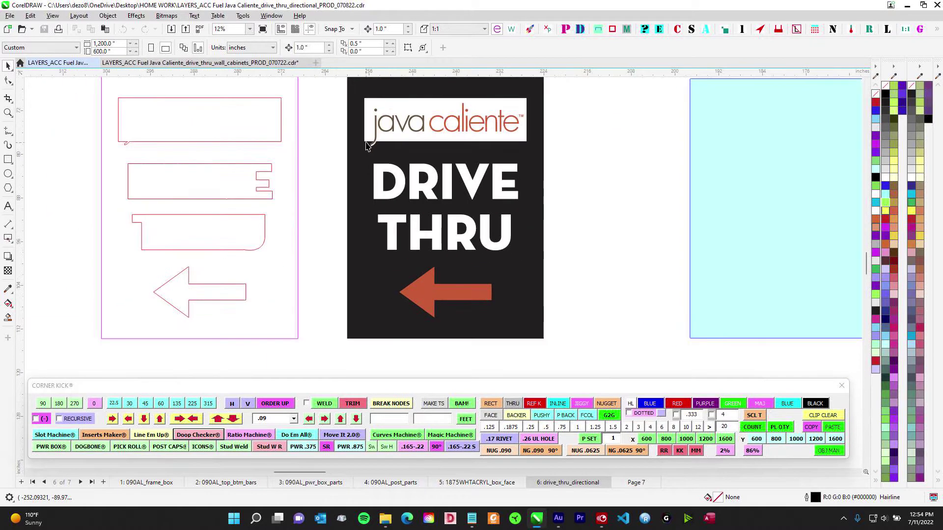
scroll(508, 168, "down", 2)
left_click_drag(540, 183, 305, 217)
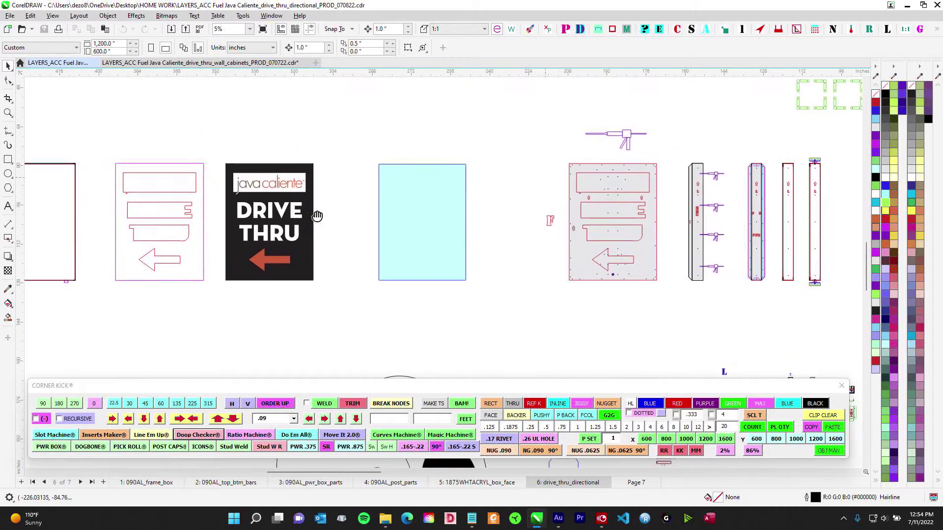
left_click_drag(525, 219, 322, 219)
left_click_drag(615, 199, 444, 199)
- Inspect the power box's switch end in top and front views, including its rivet, caulk and grinder markings inside the frame
scroll(516, 213, "up", 6)
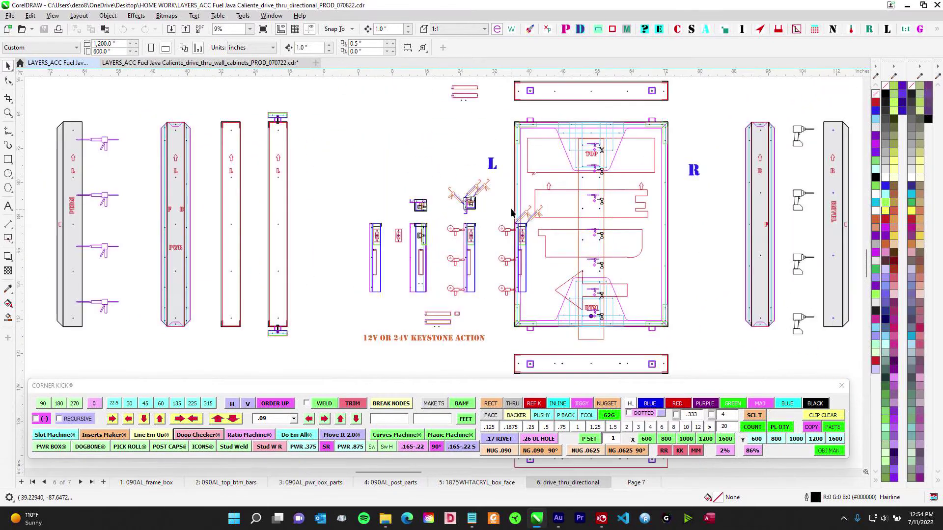
scroll(468, 205, "up", 3)
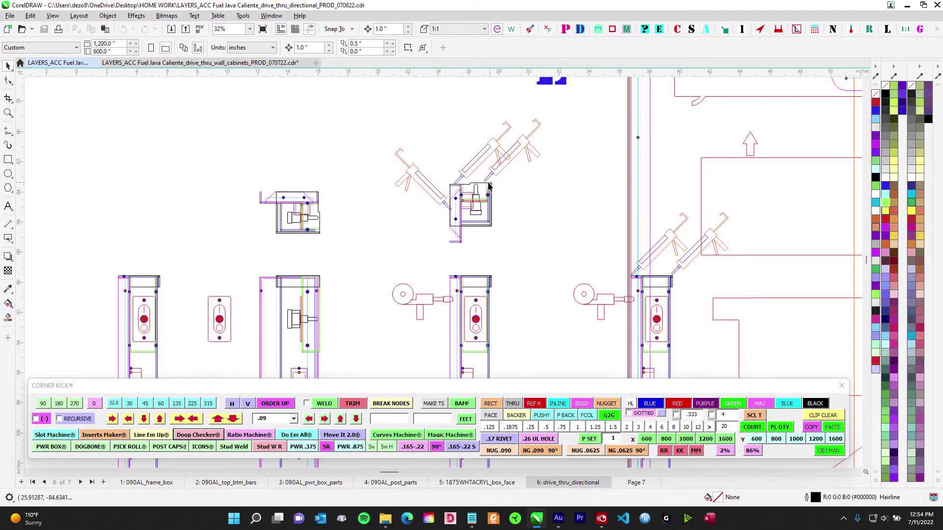
scroll(488, 179, "down", 3)
left_click_drag(505, 193, 379, 160)
scroll(486, 230, "up", 4)
scroll(525, 220, "down", 1)
left_click_drag(531, 265, 412, 206)
left_click_drag(501, 232, 656, 226)
left_click_drag(591, 217, 495, 199)
scroll(463, 171, "up", 2)
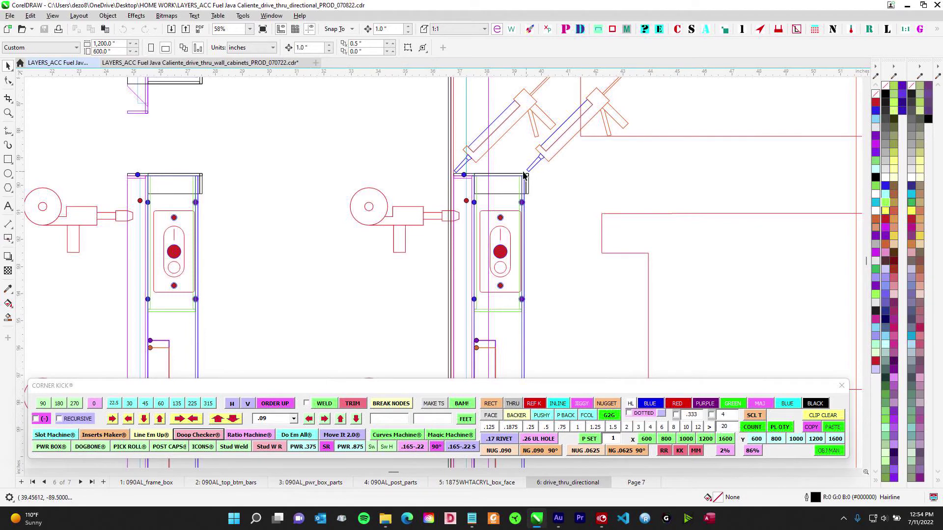
scroll(524, 175, "down", 3)
left_click_drag(384, 190, 453, 262)
scroll(351, 147, "up", 5)
scroll(349, 142, "up", 1)
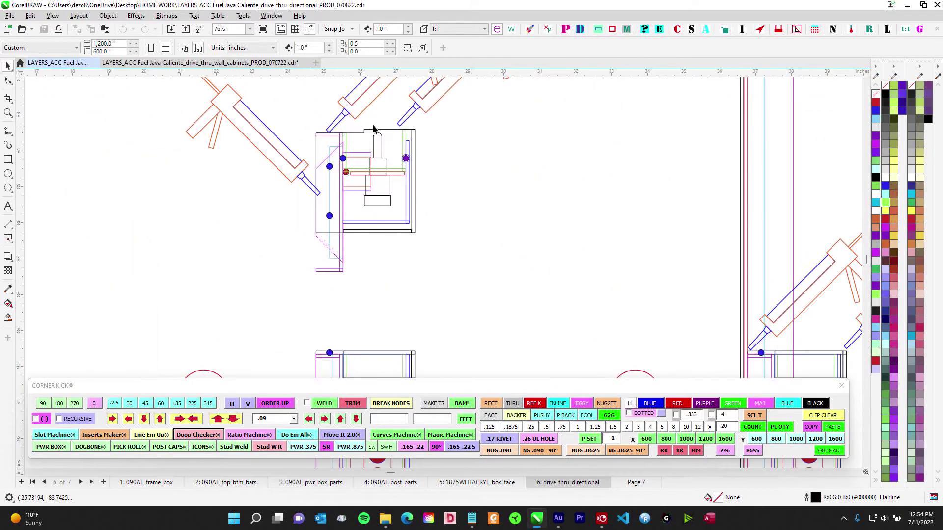
scroll(473, 181, "down", 9)
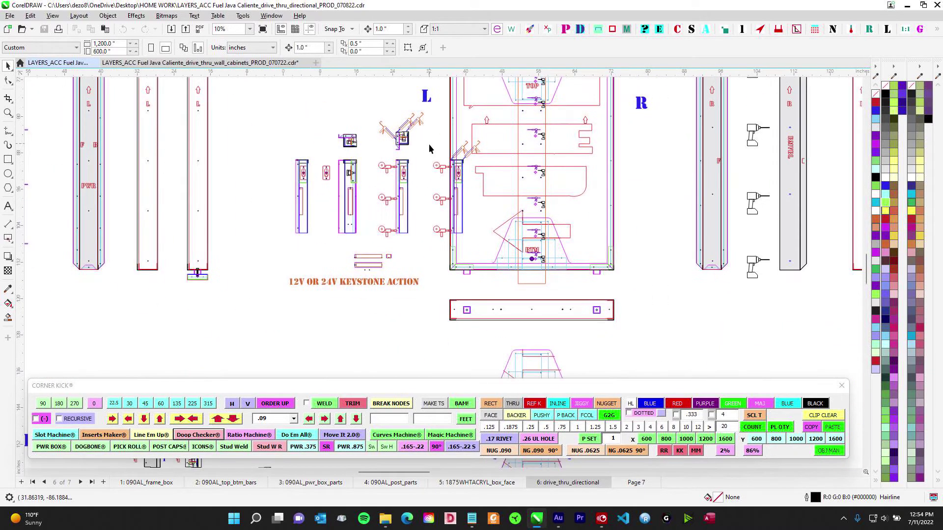
- Examine the power box cross-section inside the top view of the cabinet and the PERM TOP part below it
scroll(433, 178, "up", 4)
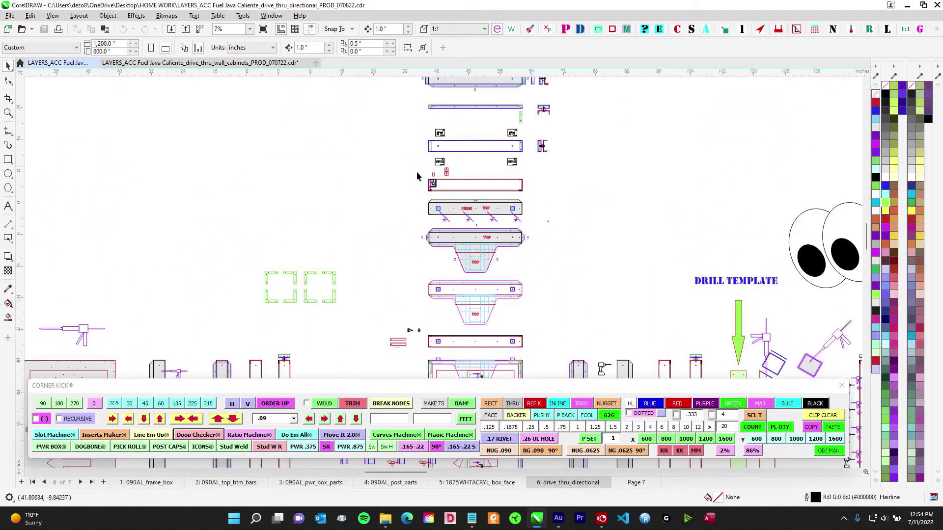
scroll(432, 207, "up", 4)
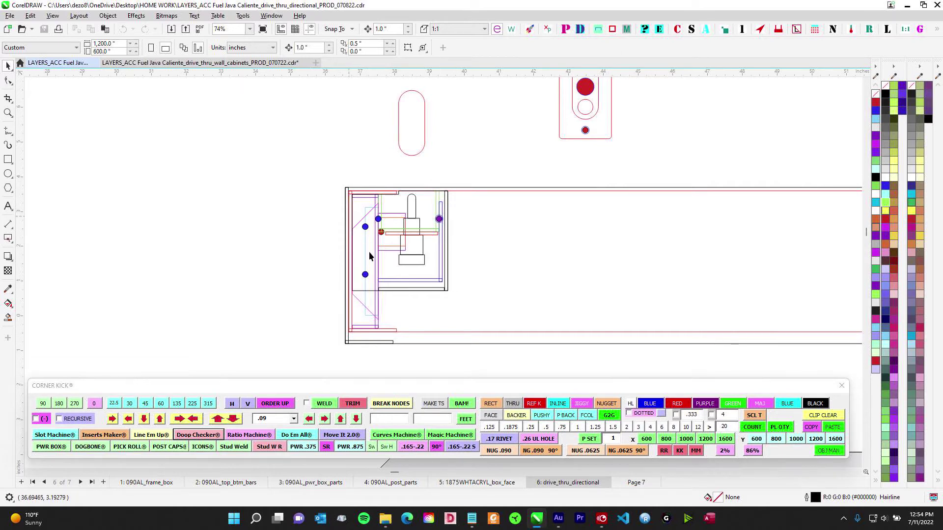
scroll(365, 233, "down", 1)
scroll(368, 231, "up", 1)
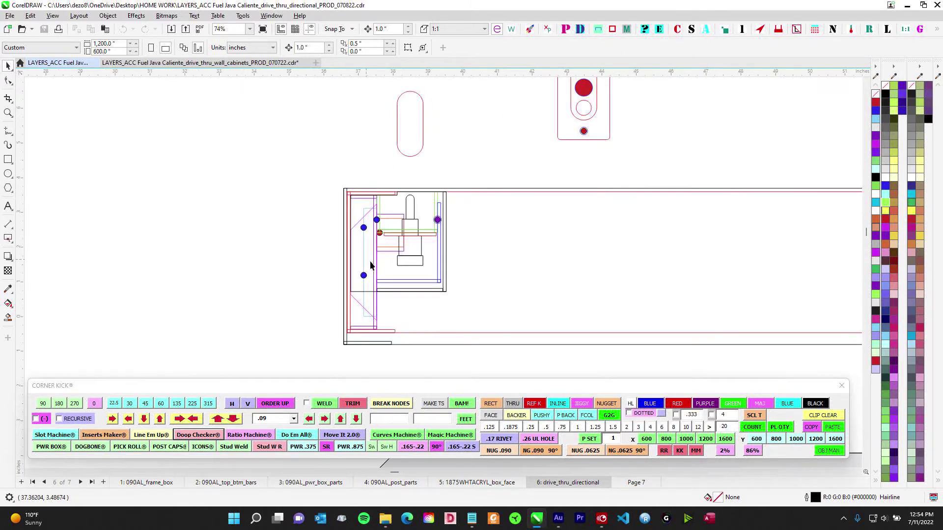
scroll(375, 299, "down", 4)
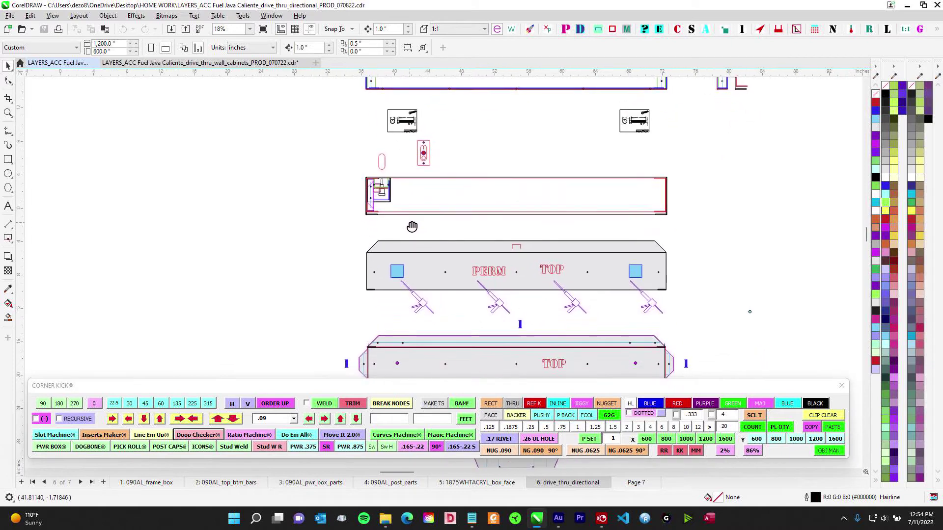
scroll(379, 213, "up", 1)
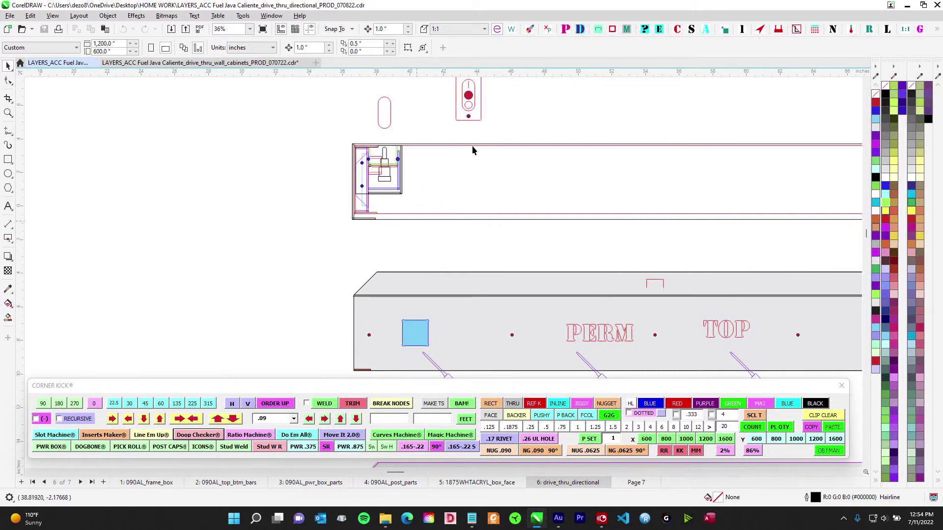
scroll(418, 191, "down", 3)
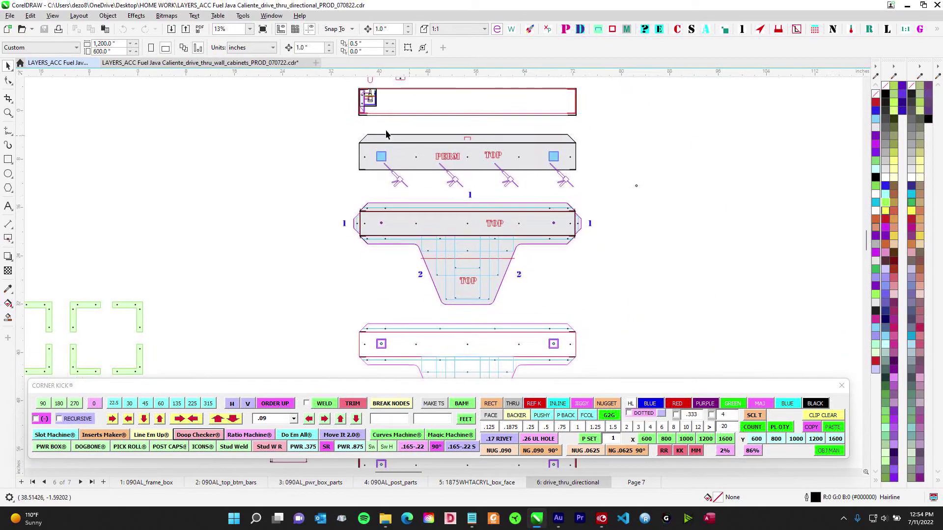
- Compare the power box's switch plate views with the blue switch slot cutout near the edge of the routed face panel
scroll(387, 134, "down", 10)
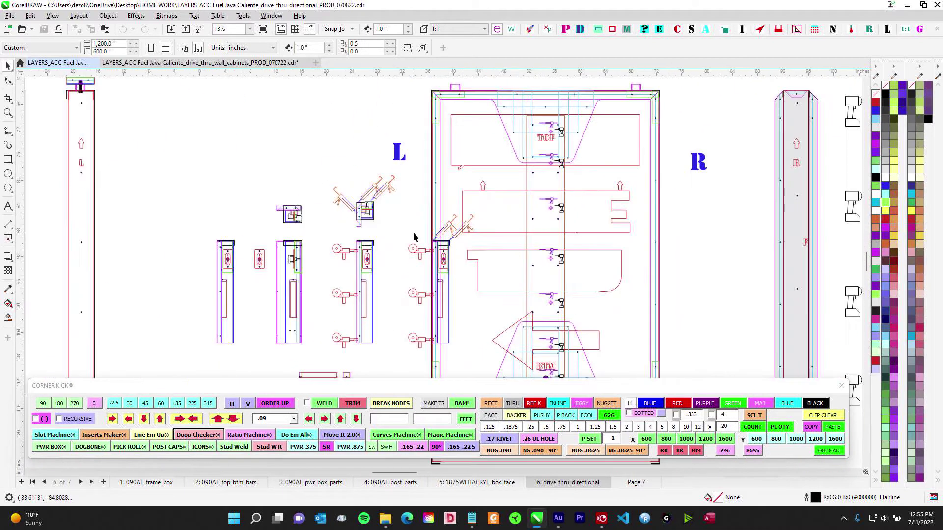
scroll(415, 236, "up", 2)
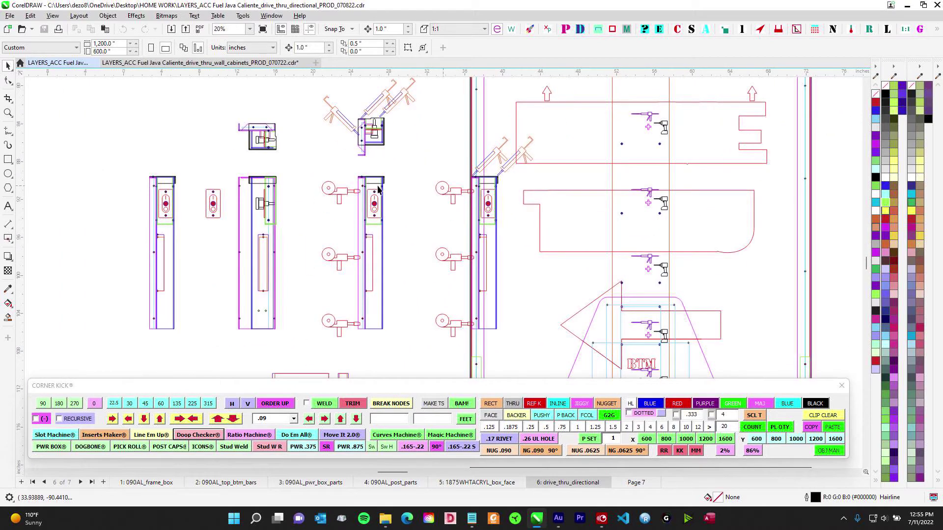
scroll(333, 188, "up", 4)
scroll(421, 196, "down", 2)
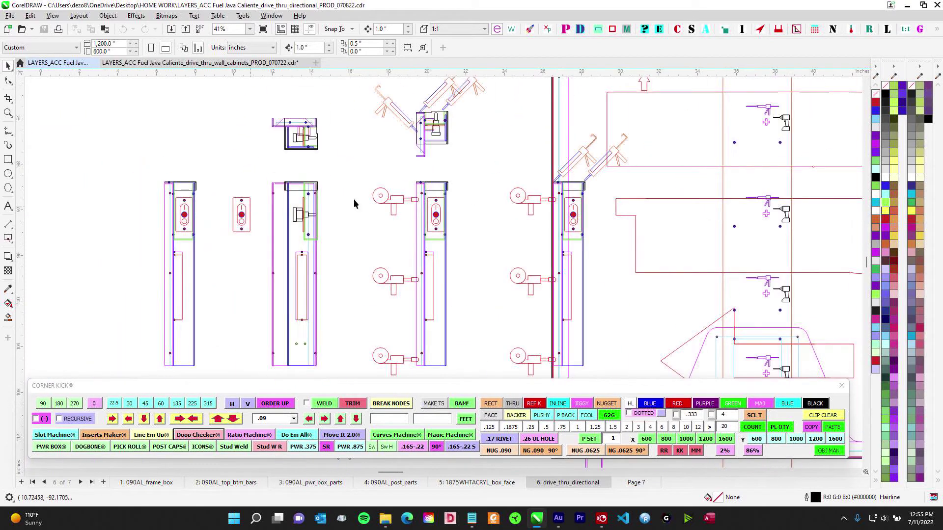
scroll(421, 196, "up", 2)
scroll(457, 221, "down", 5)
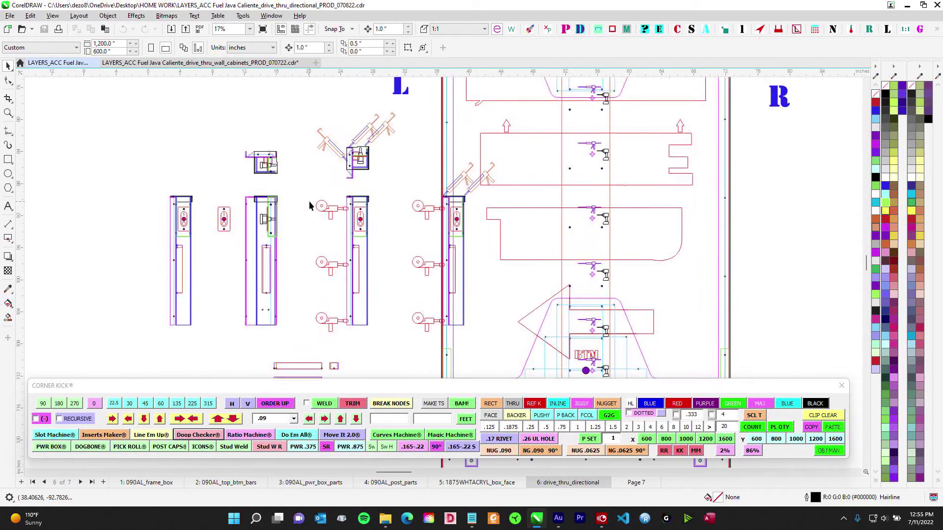
scroll(165, 199, "up", 5)
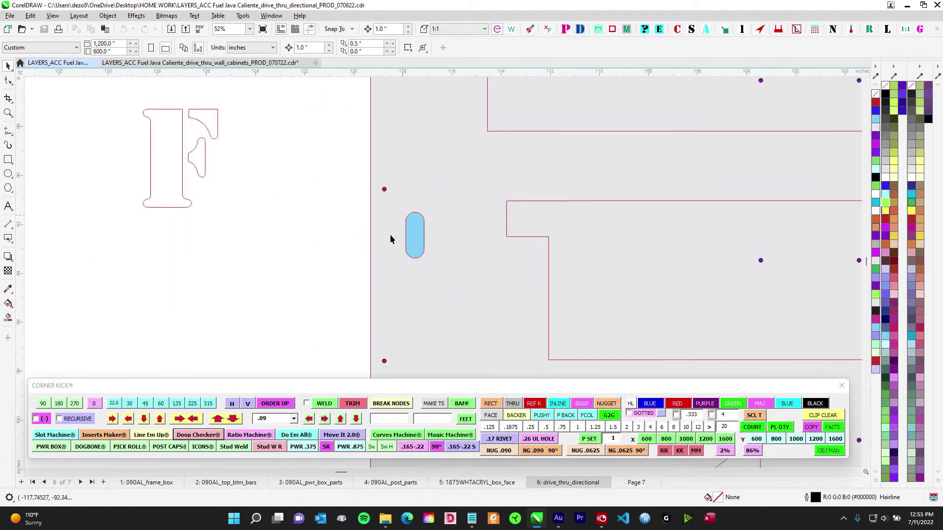
scroll(383, 255, "down", 4)
scroll(305, 216, "up", 1)
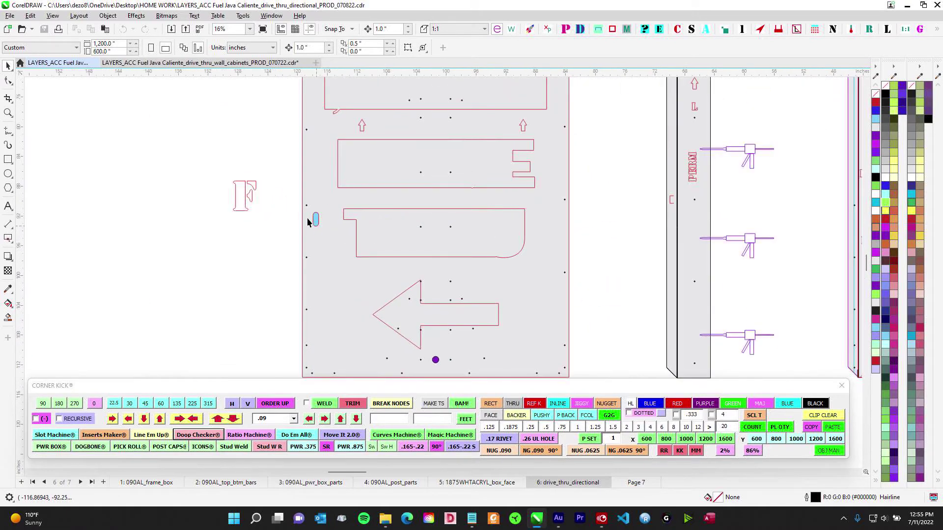
scroll(316, 222, "up", 1)
scroll(320, 221, "down", 3)
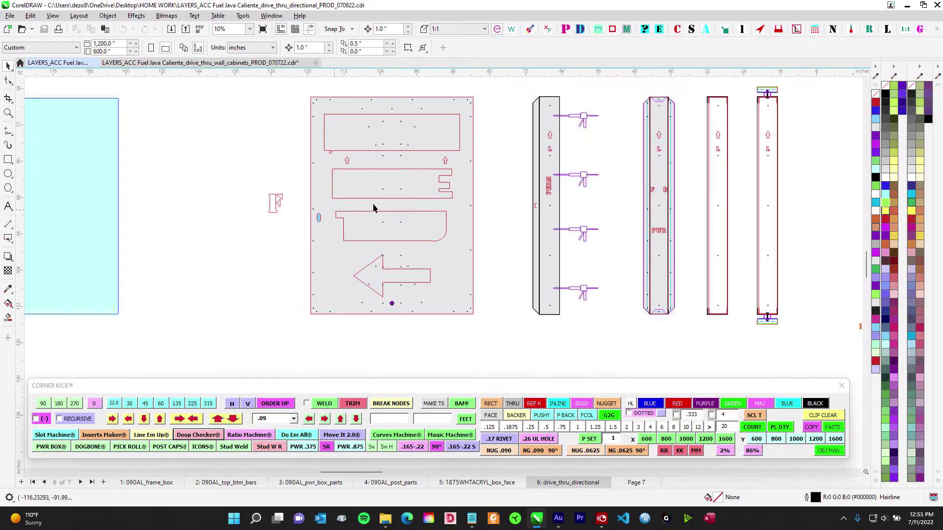
- Inspect the power box side and end views beside the cabinet frame, including the switch plate, caulk gun and grinder markings
scroll(346, 218, "up", 1)
scroll(542, 245, "up", 3)
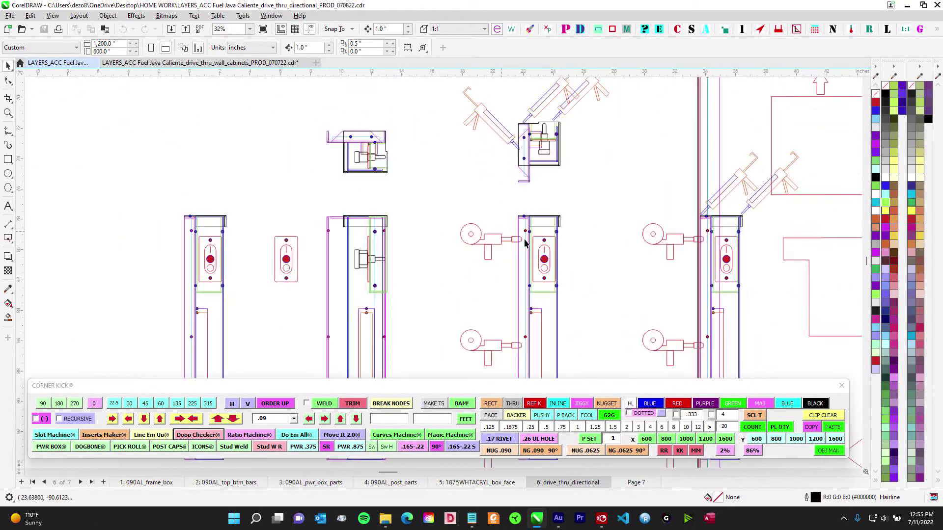
left_click_drag(540, 243, 352, 230)
scroll(406, 242, "down", 1)
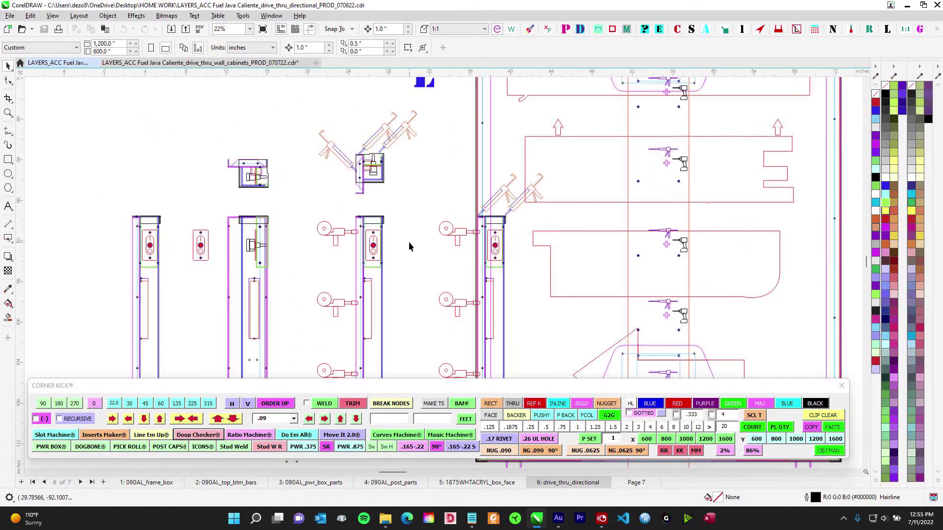
left_click_drag(534, 249, 484, 251)
left_click_drag(393, 198, 426, 187)
left_click_drag(423, 260, 510, 234)
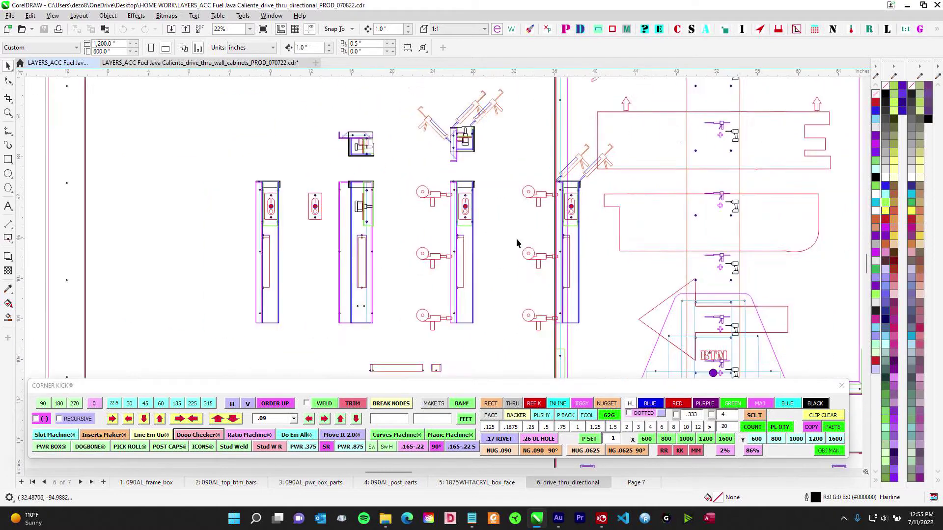
- Examine the separated power box parts in the pre-weld riveting layout, including their fold numbers and drill markings
scroll(512, 237, "down", 2)
left_click_drag(510, 295, 517, 118)
left_click_drag(467, 248, 455, 133)
scroll(432, 257, "down", 2)
left_click_drag(433, 257, 607, 149)
scroll(349, 226, "up", 3)
scroll(350, 230, "up", 1)
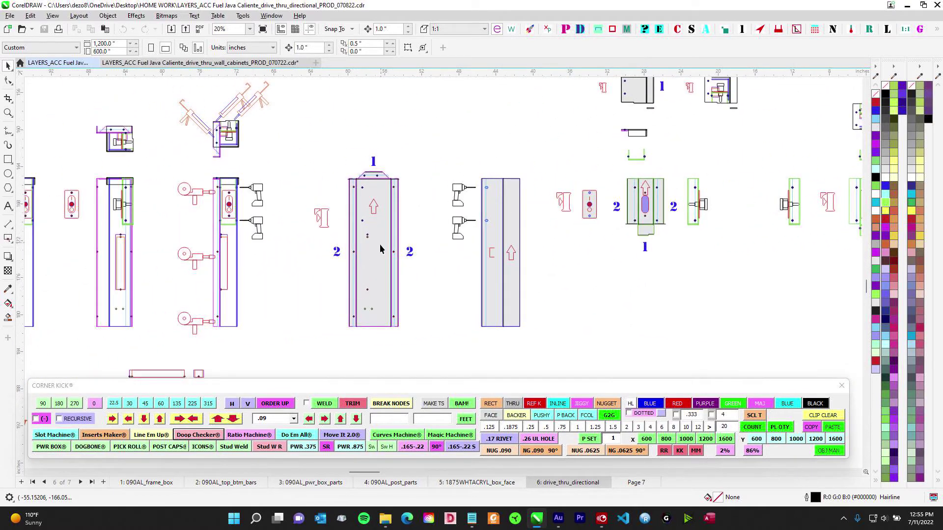
left_click_drag(553, 169, 511, 173)
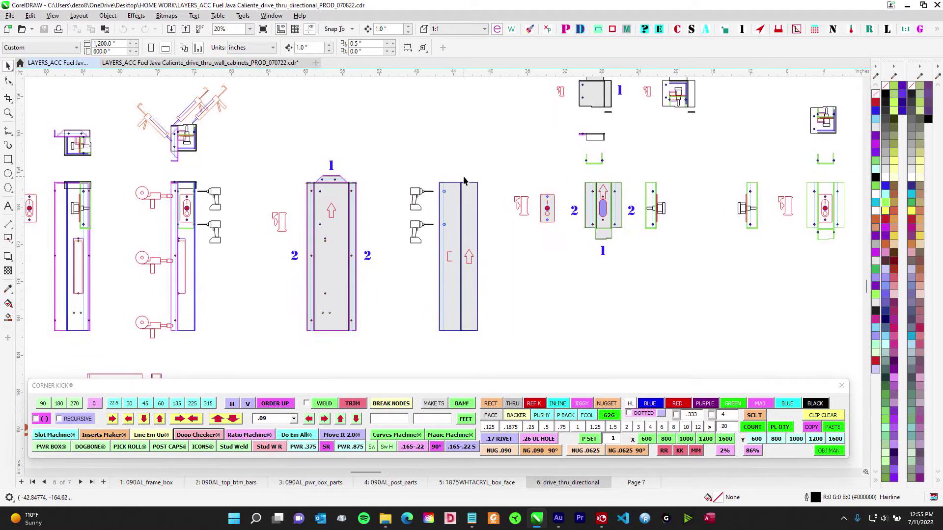
left_click_drag(581, 197, 471, 216)
scroll(500, 216, "up", 2)
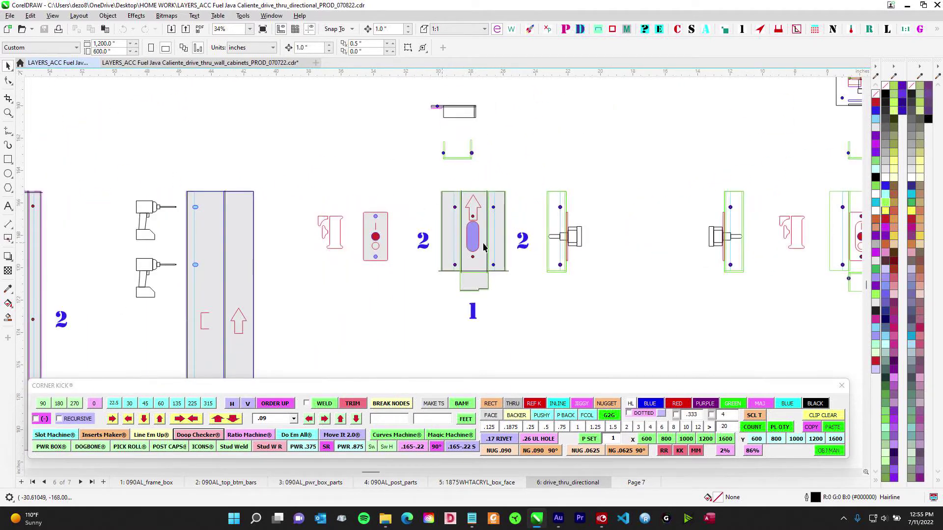
scroll(552, 210, "up", 1)
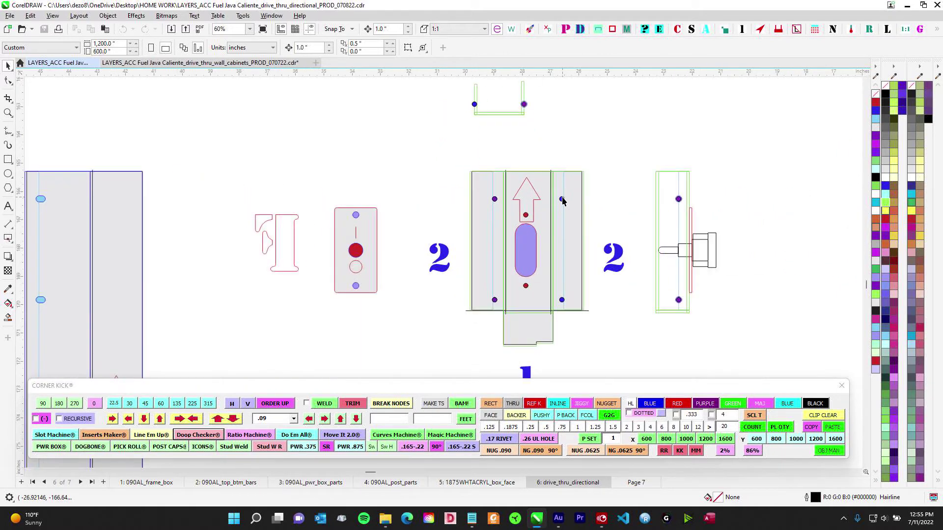
- Inspect the power box's small switch bracket, its slot and rivet holes, and the end cap part above it
scroll(570, 290, "down", 2)
left_click_drag(430, 255, 696, 238)
scroll(367, 227, "up", 1)
scroll(368, 231, "up", 1)
scroll(393, 296, "down", 2)
left_click_drag(569, 241, 349, 235)
left_click_drag(514, 172, 451, 219)
scroll(478, 152, "up", 1)
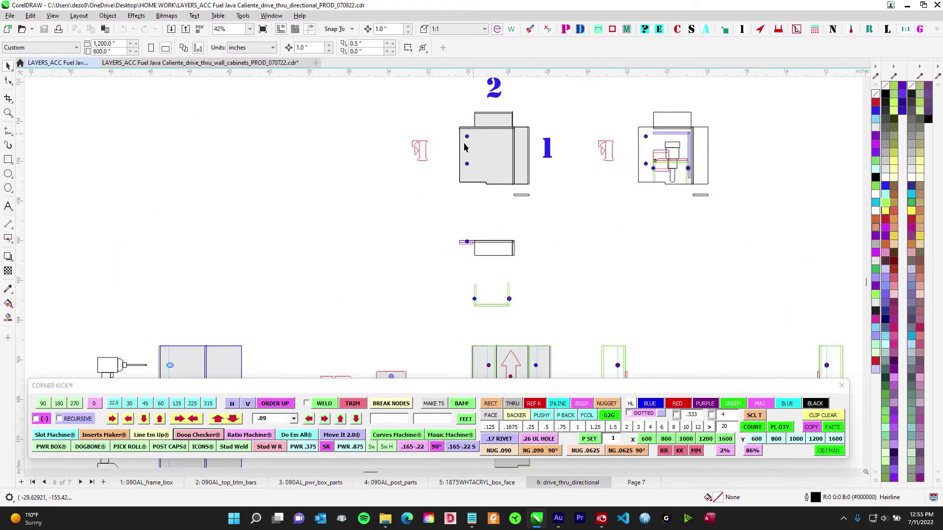
scroll(467, 180, "down", 1)
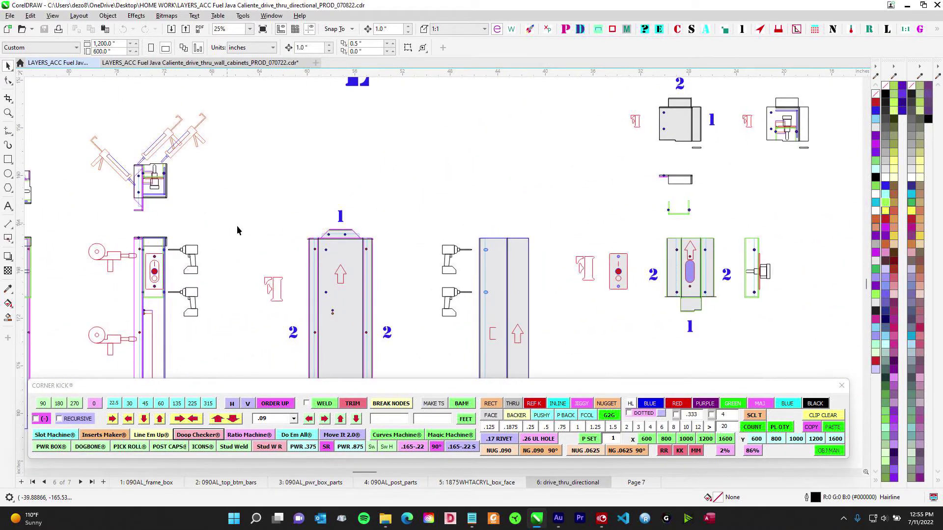
- Check how the power box cross-section and its switch fit inside the cabinet's top view above the PERM TOP part
scroll(270, 226, "down", 1)
scroll(191, 246, "up", 1)
scroll(265, 231, "down", 1)
left_click_drag(486, 195, 221, 291)
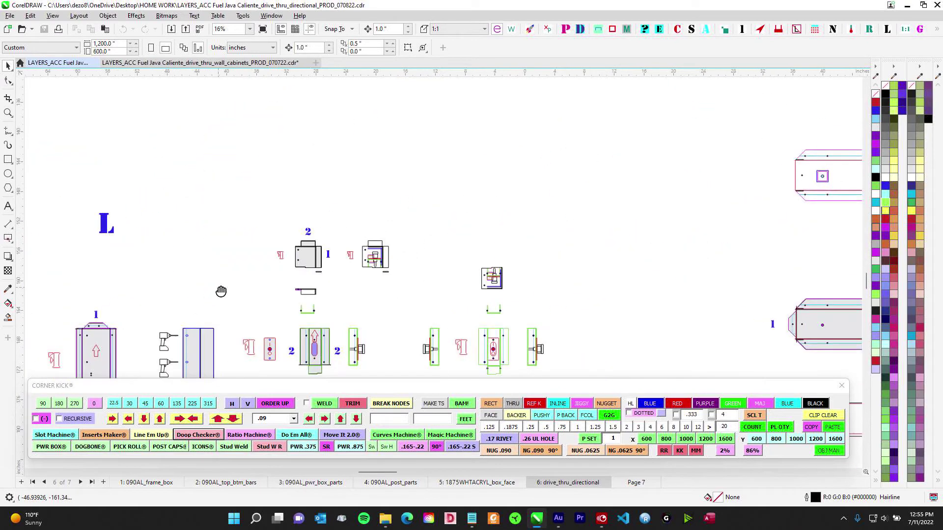
scroll(305, 260, "down", 1)
scroll(413, 265, "down", 1)
left_click_drag(440, 238, 365, 339)
scroll(447, 265, "up", 2)
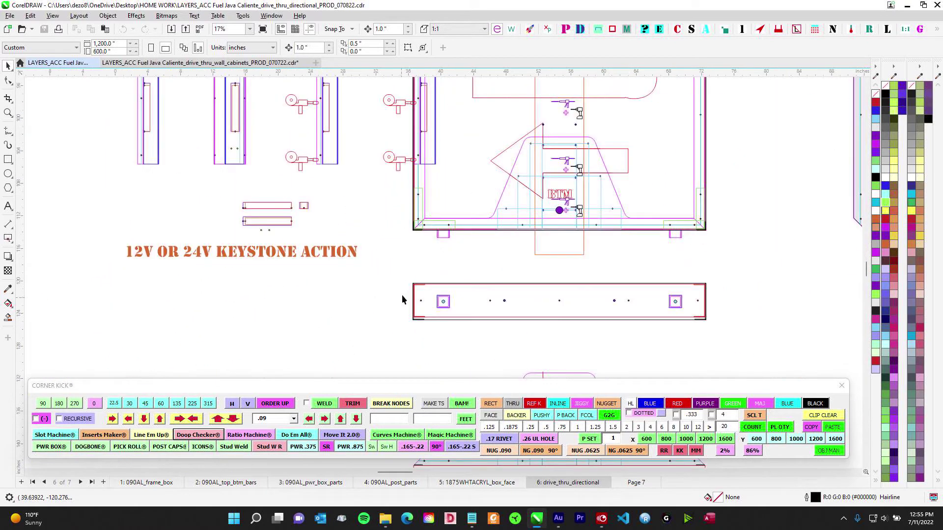
scroll(428, 211, "down", 2)
left_click_drag(421, 123, 404, 362)
left_click_drag(412, 86, 415, 360)
scroll(413, 175, "up", 2)
scroll(405, 187, "up", 1)
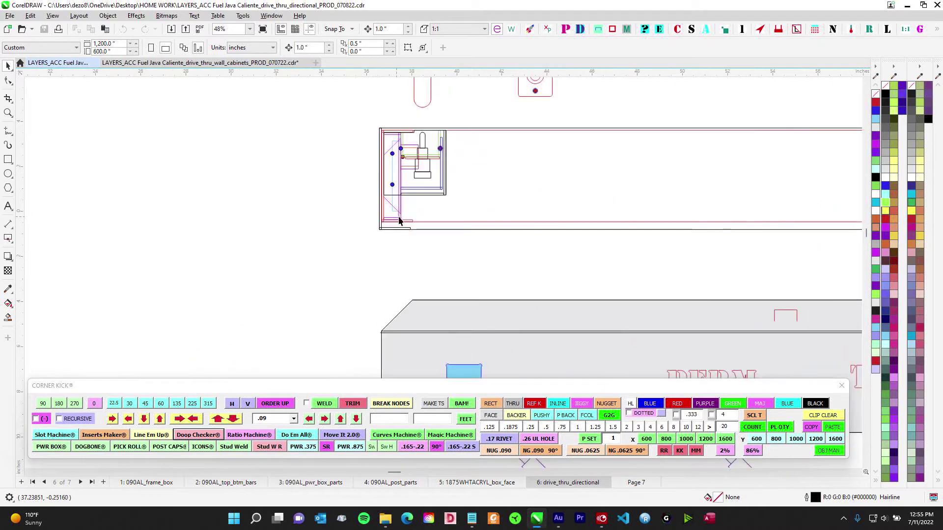
scroll(398, 222, "up", 2)
scroll(402, 141, "up", 1)
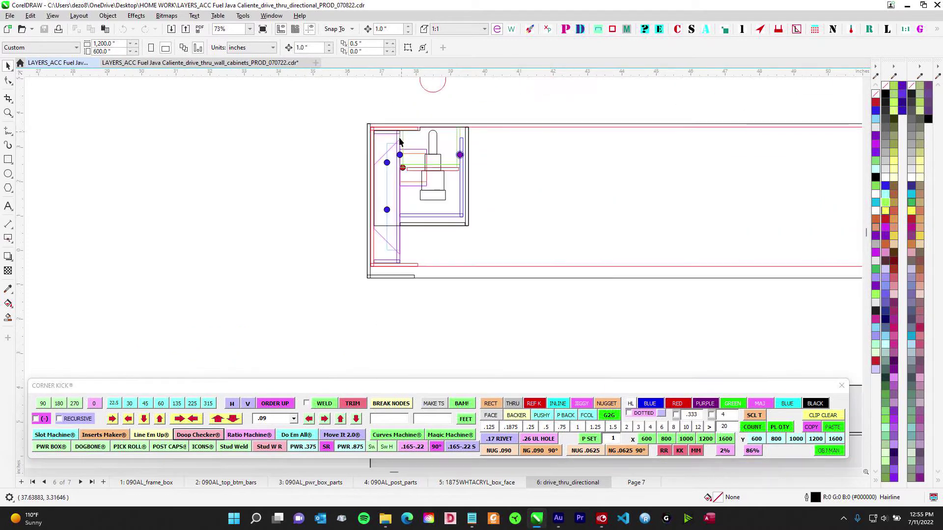
scroll(398, 136, "down", 3)
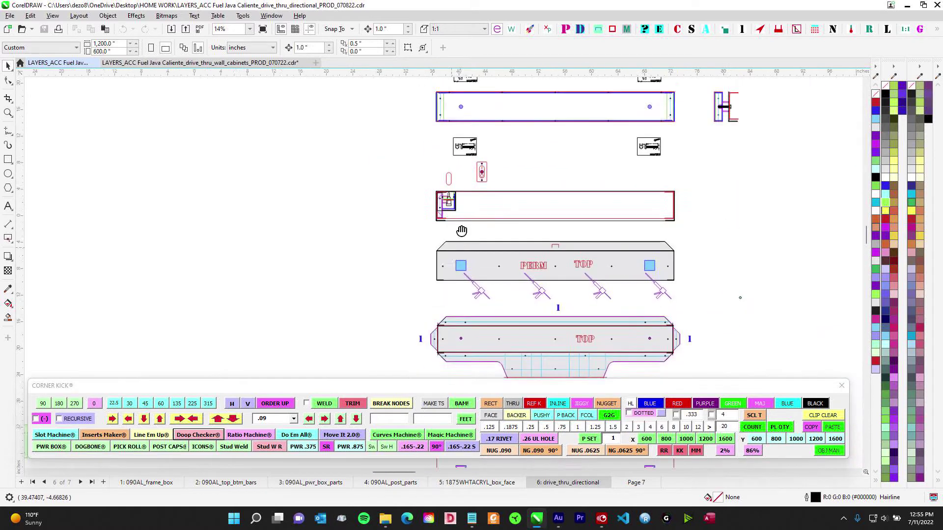
scroll(452, 158, "up", 1)
scroll(452, 158, "up", 2)
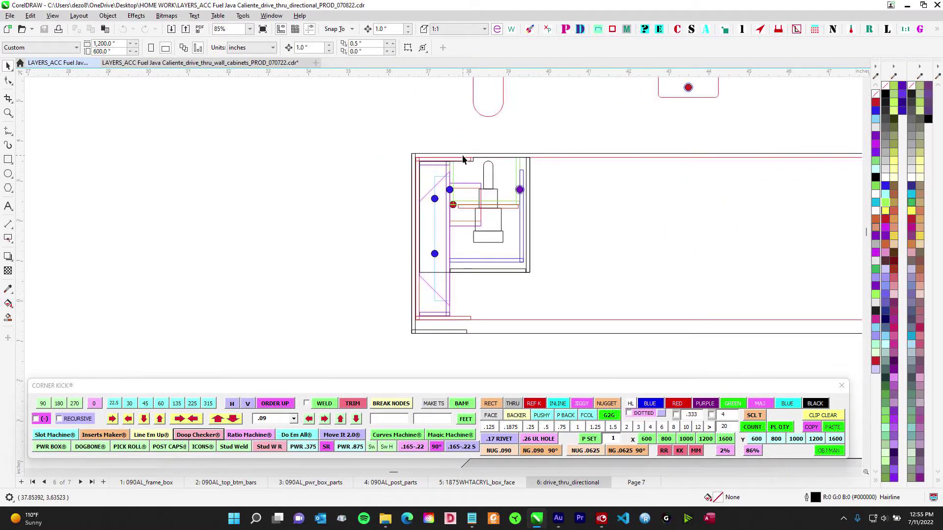
scroll(453, 162, "down", 5)
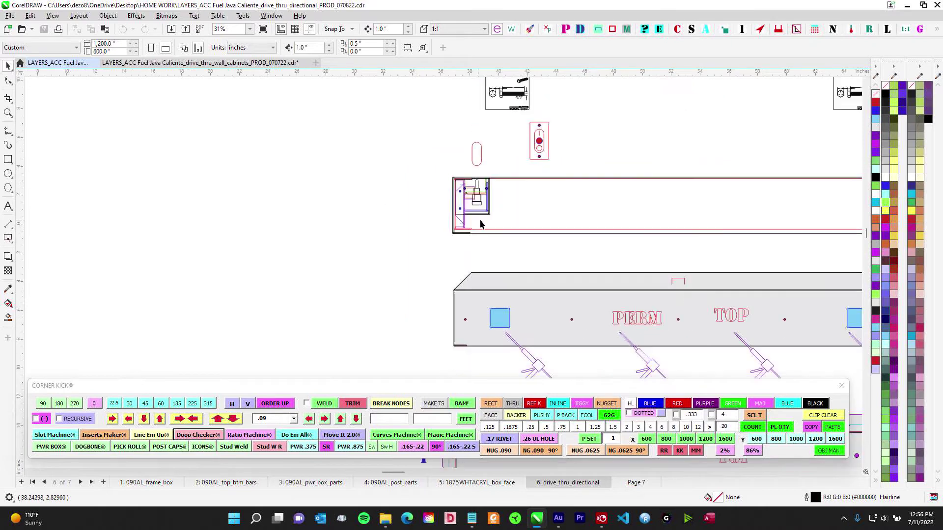
- Review the TOP flat patterns with their tapered post flange and compare them with the cabinet's front view
left_click_drag(464, 128, 327, 275)
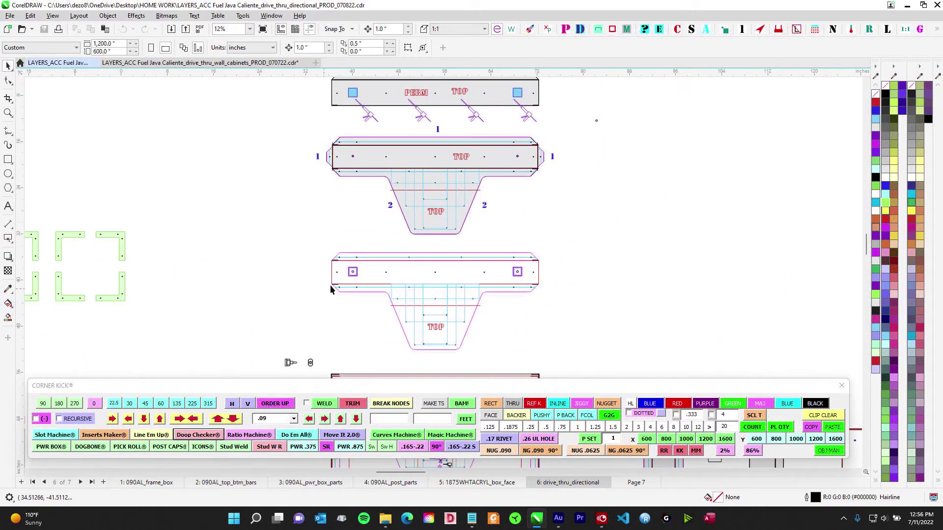
scroll(448, 148, "up", 1)
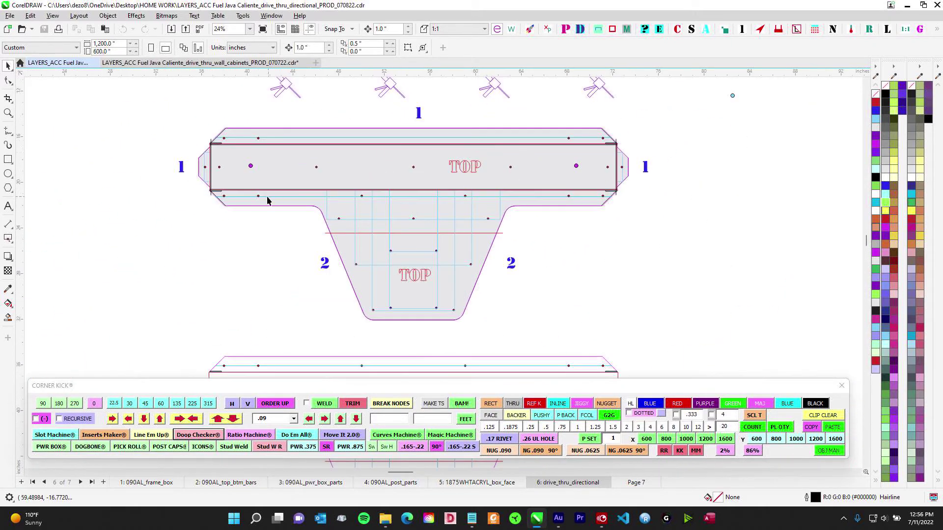
scroll(363, 266, "down", 2)
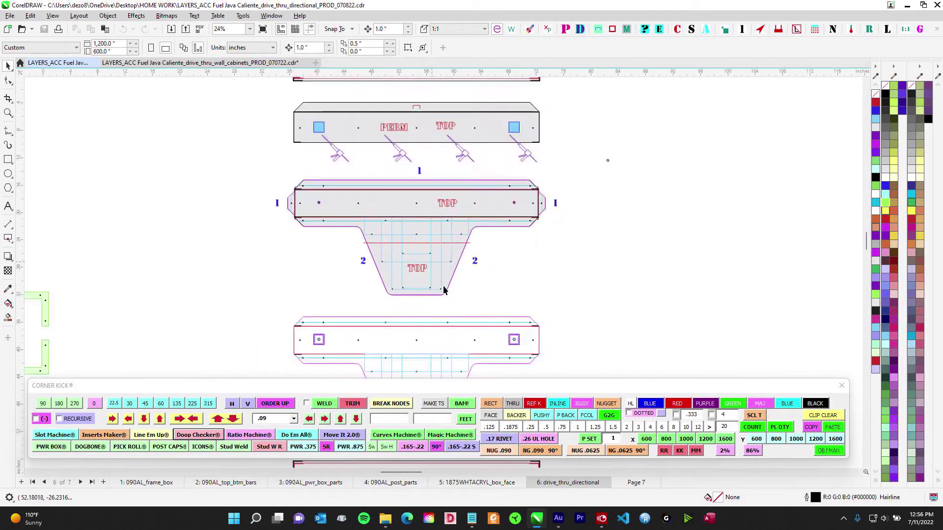
left_click_drag(476, 267, 438, 271)
scroll(412, 201, "up", 2)
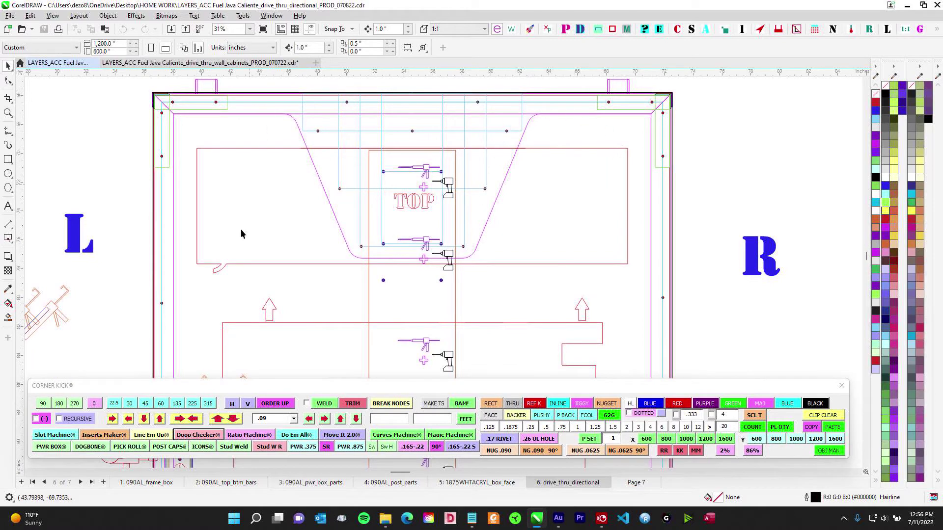
scroll(441, 187, "down", 2)
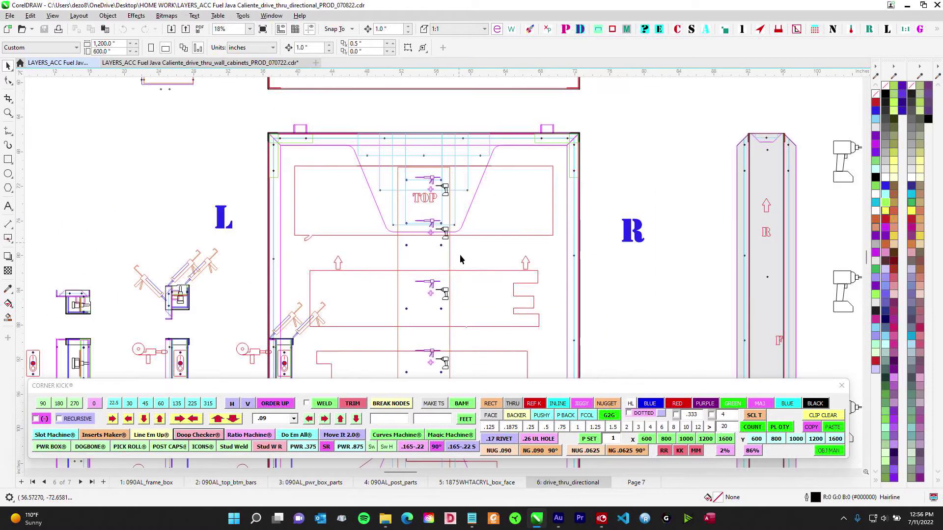
- Review the R side parts, the green TOP-to-BTM post plate and the angled top of the post
scroll(350, 187, "right", 6)
scroll(517, 156, "up", 2)
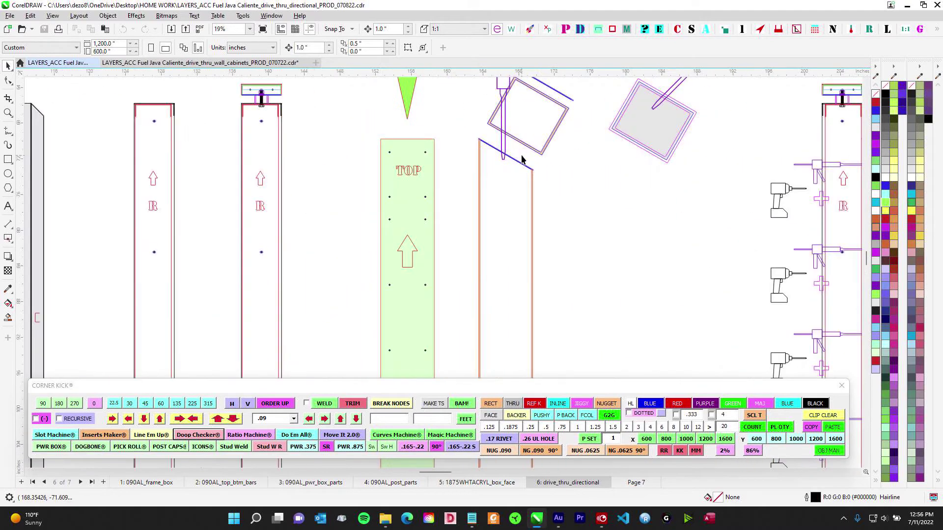
scroll(421, 156, "down", 4)
mouse_move(460, 202)
left_mouse_down()
mouse_move(453, 156)
mouse_move(456, 184)
left_mouse_up()
scroll(444, 130, "up", 1)
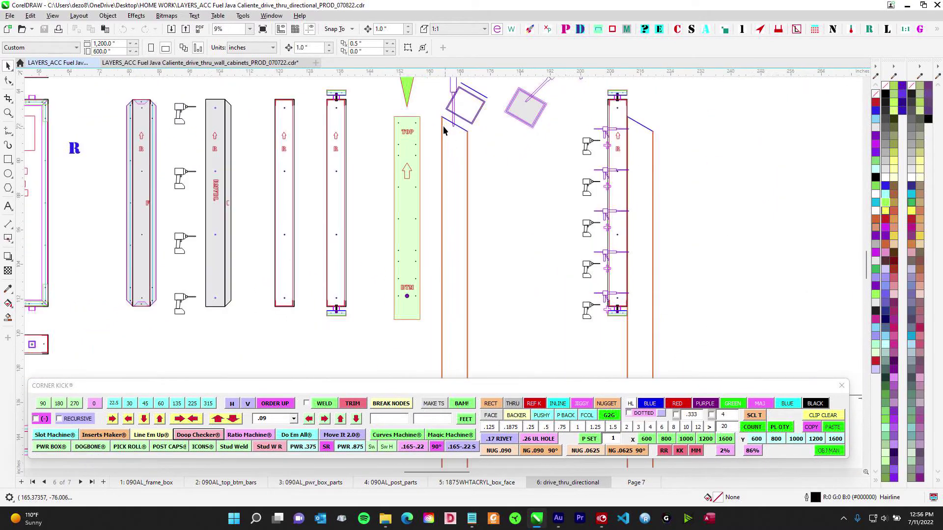
- Read the aluminum square tube cut list for the 6 x 6 x .125t and 1.5 x 1.5 x .125t stock
scroll(493, 181, "down", 2)
left_click_drag(531, 304, 355, 90)
left_click_drag(589, 345, 373, 193)
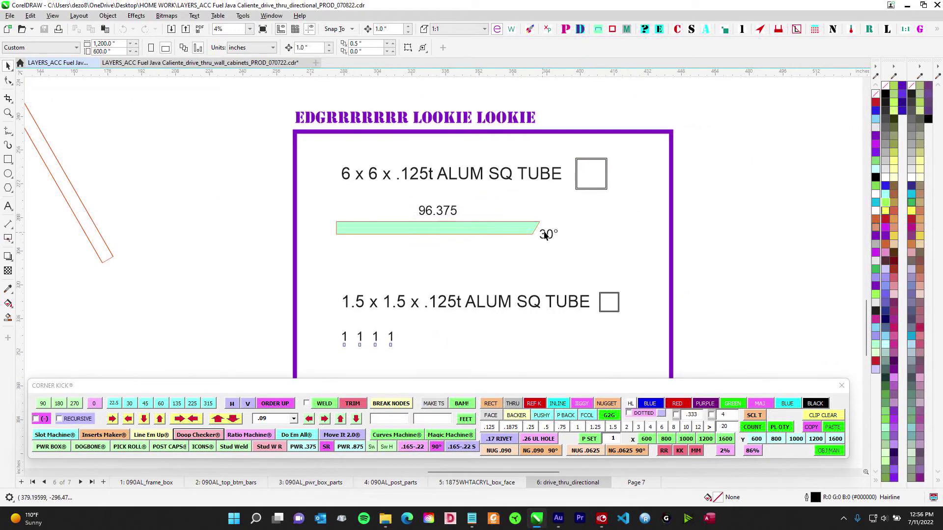
scroll(545, 232, "up", 2)
scroll(578, 271, "down", 4)
- Follow the post between its angled top and its base, examining the BASE CAP part and grinder marking
left_click_drag(329, 210, 533, 311)
scroll(533, 311, "up", 1)
left_click_drag(383, 78, 426, 284)
left_click_drag(489, 349, 468, 263)
scroll(458, 267, "up", 2)
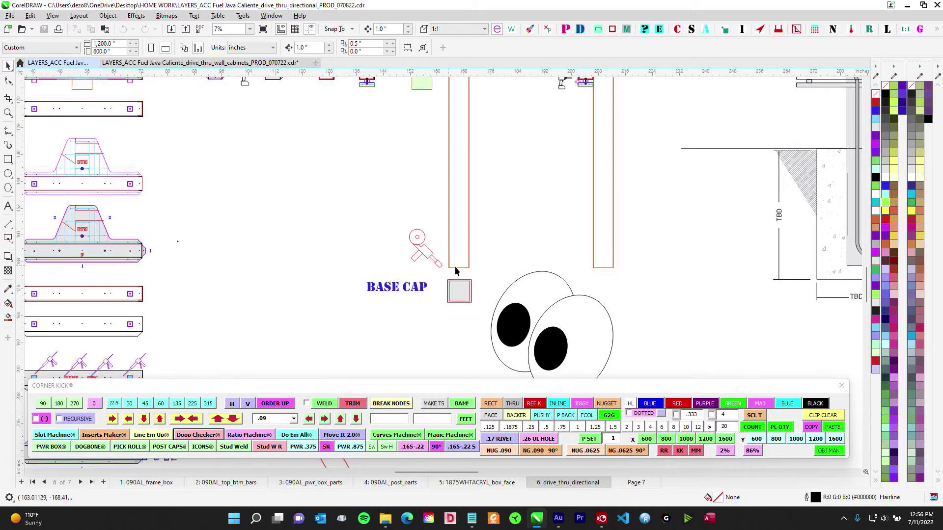
scroll(458, 268, "down", 2)
left_click_drag(483, 228, 443, 309)
scroll(434, 150, "up", 3)
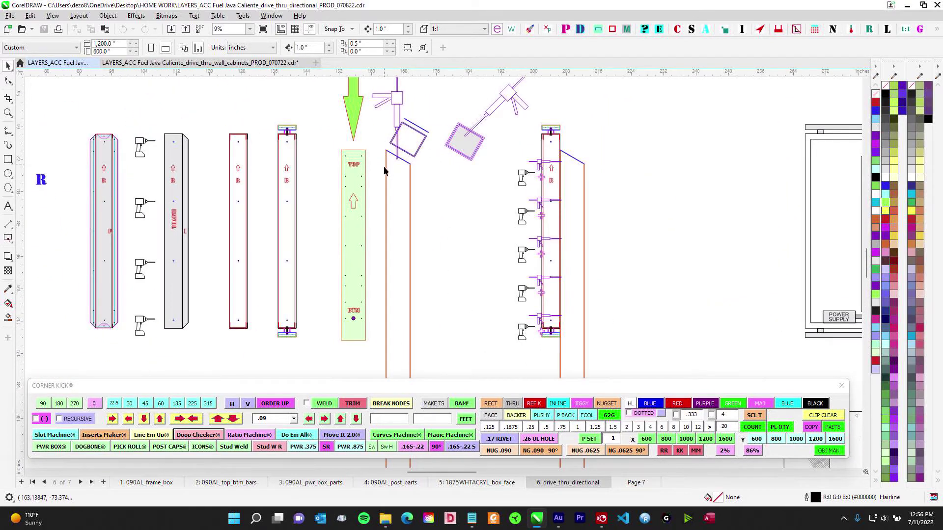
scroll(387, 171, "down", 2)
scroll(373, 181, "up", 4)
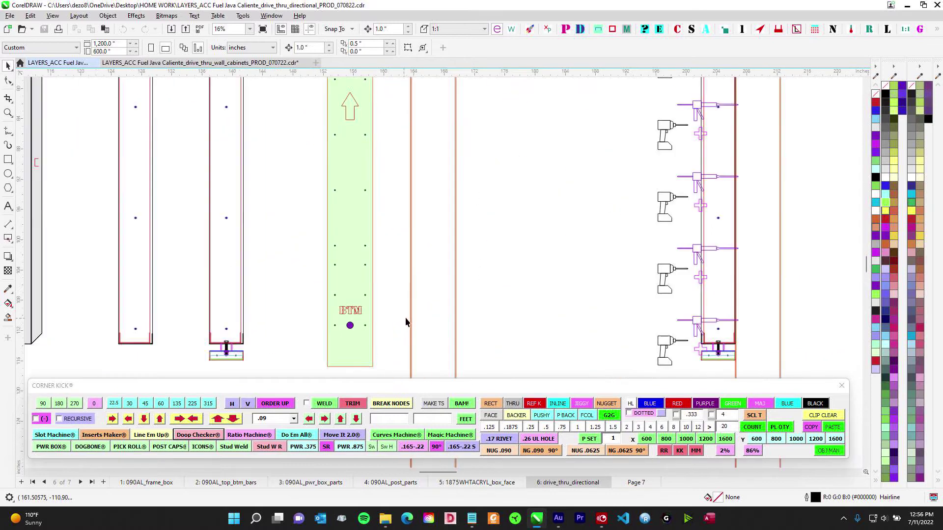
scroll(423, 285, "down", 3)
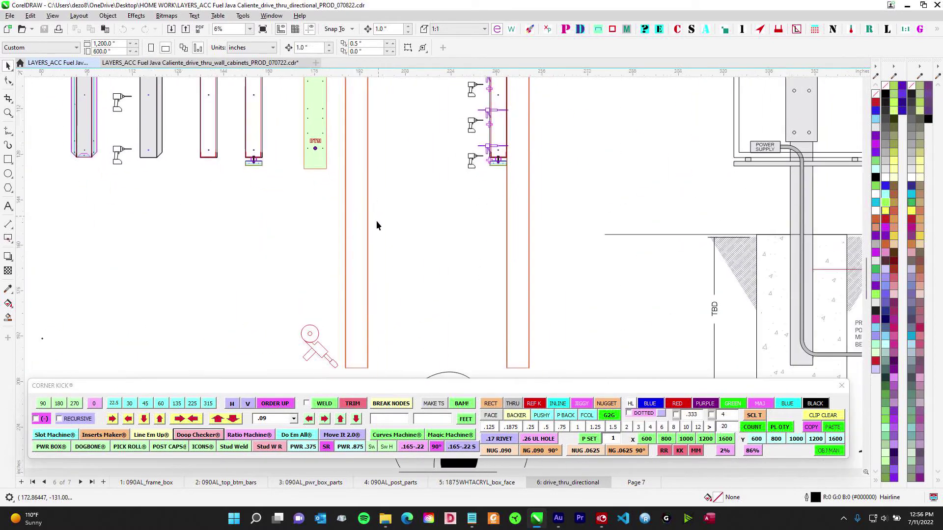
scroll(388, 260, "up", 2)
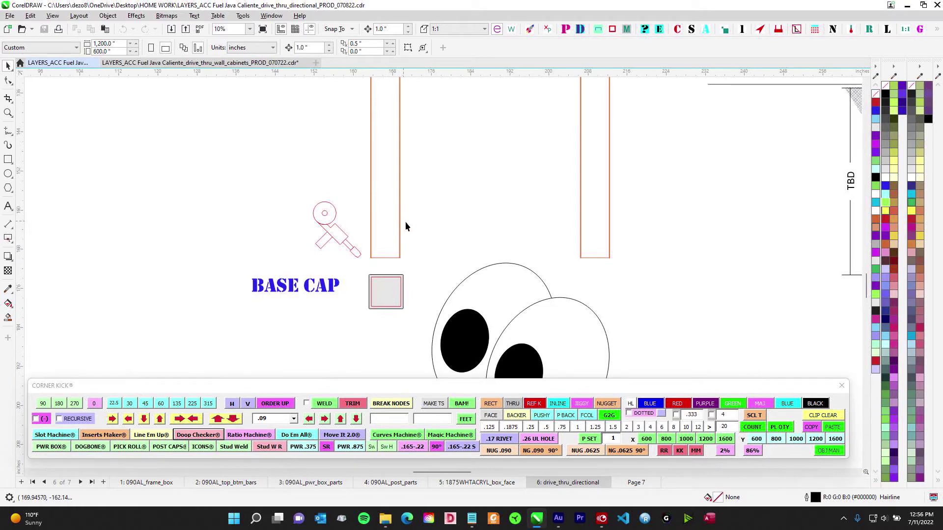
scroll(407, 226, "down", 5)
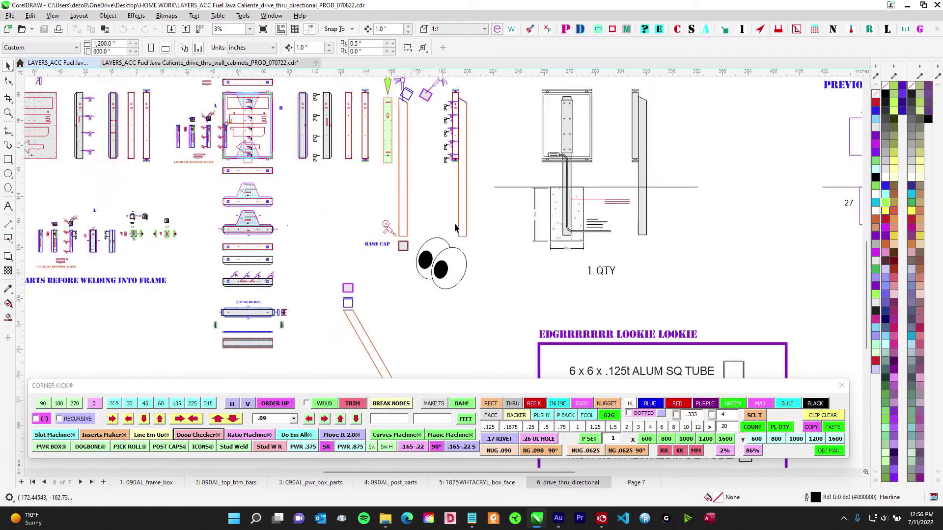
- Compare the previous sign's footing with the larger new footing and the footing detail showing the power conduit
left_click_drag(572, 218, 187, 216)
scroll(525, 216, "up", 3)
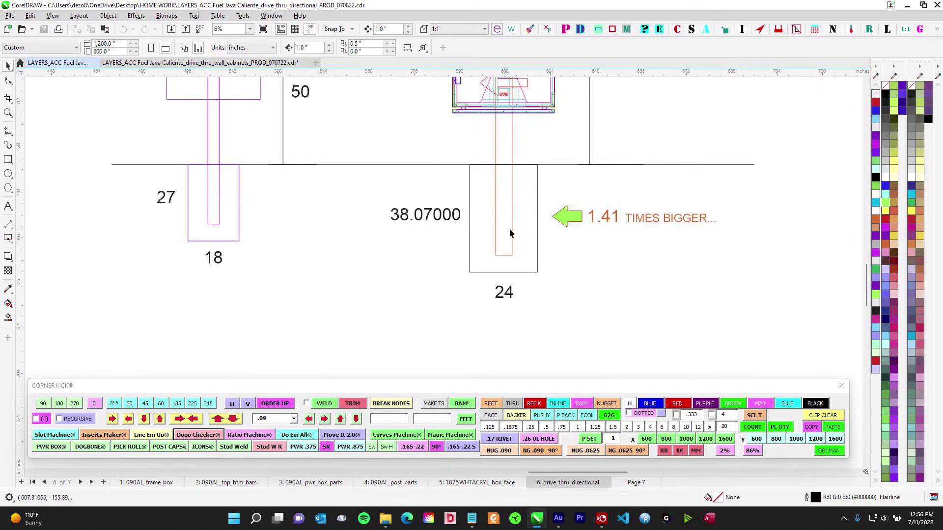
scroll(511, 227, "down", 3)
left_click_drag(319, 224, 506, 225)
scroll(246, 221, "up", 3)
left_click_drag(308, 248, 413, 240)
scroll(413, 242, "up", 2)
scroll(363, 238, "down", 2)
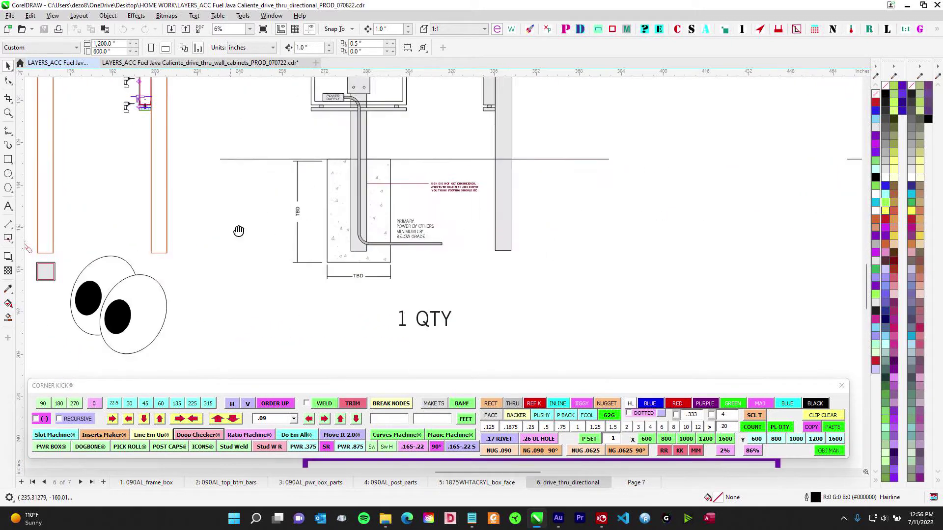
- Review the BASE CAP area in relation to the full directional sign layout and the tube cut list
scroll(252, 261, "left", 3)
scroll(354, 235, "down", 1)
scroll(347, 235, "left", 2)
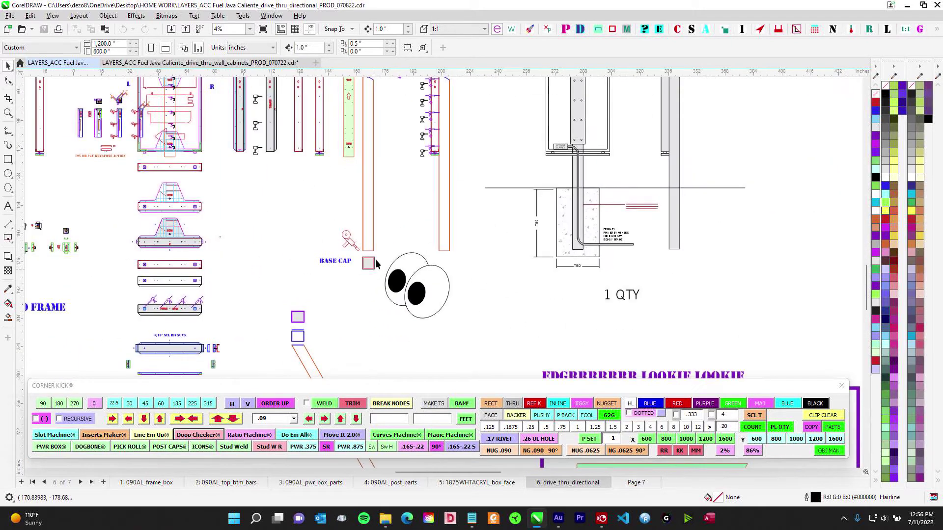
scroll(367, 268, "up", 1)
scroll(360, 264, "down", 2)
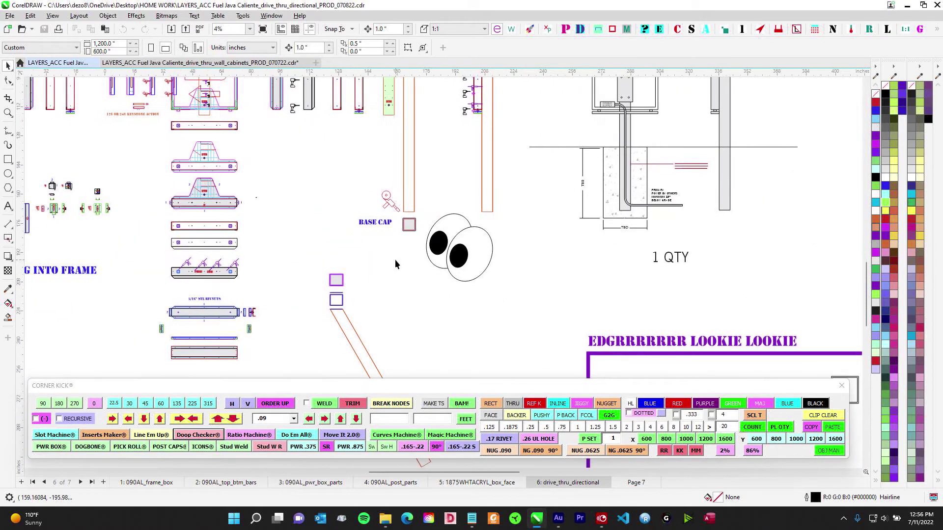
scroll(462, 273, "down", 2)
scroll(486, 250, "left", 2)
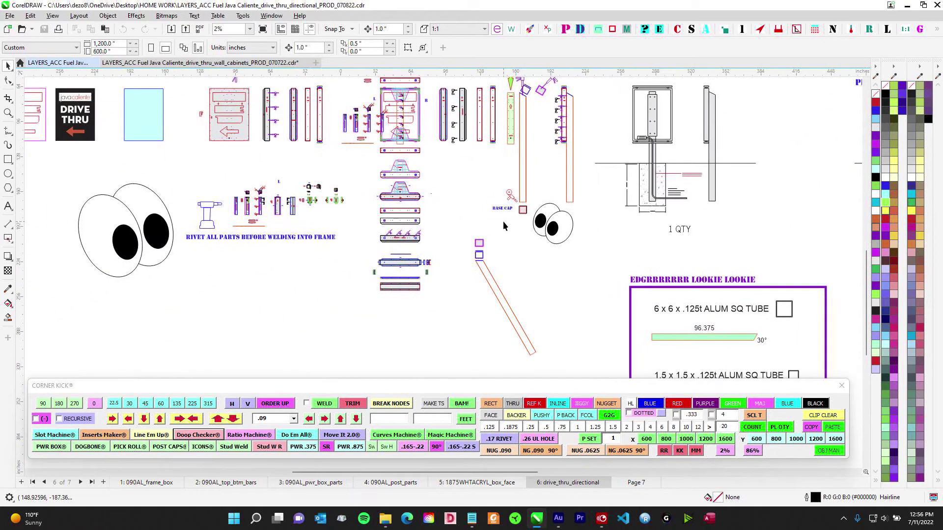
- Examine the drive-thru cabinet's face layout between the L and R sides, including its marked fastener positions along the central post
scroll(429, 187, "up", 4)
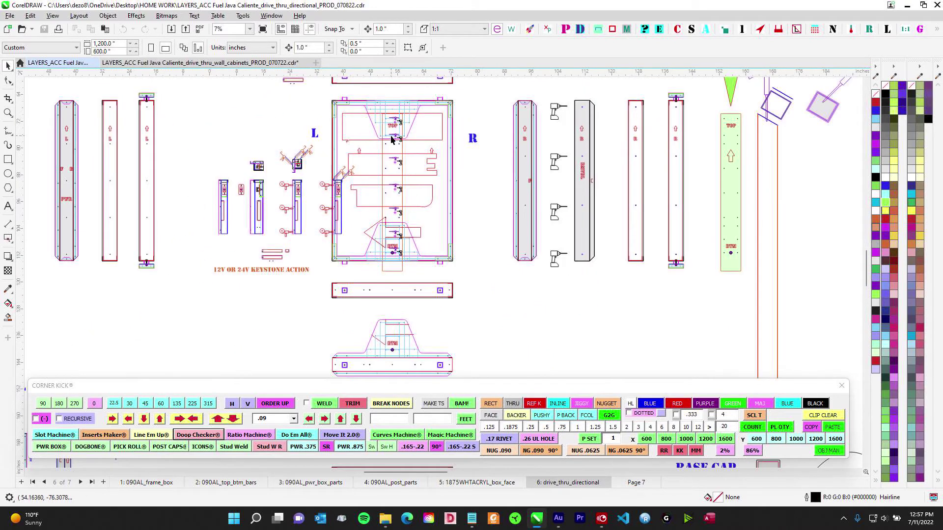
scroll(395, 140, "down", 2)
scroll(197, 150, "up", 1)
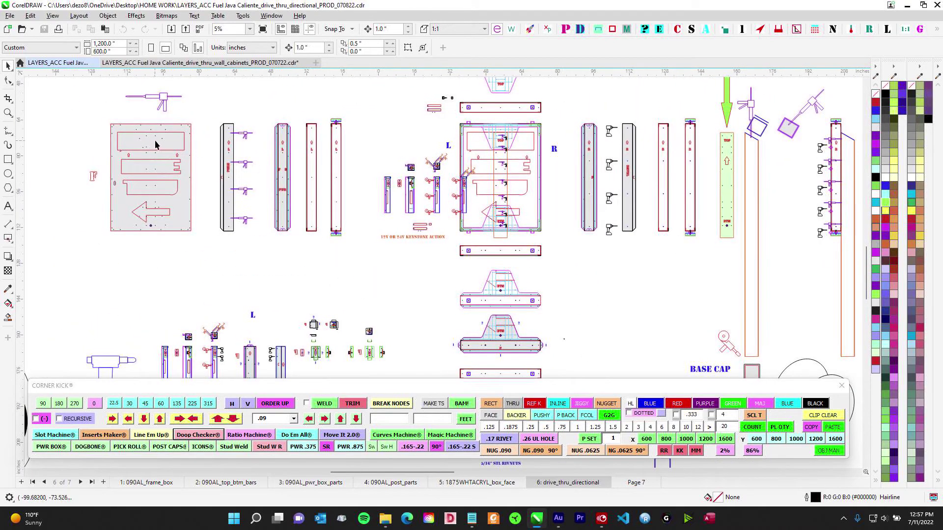
scroll(545, 167, "up", 3)
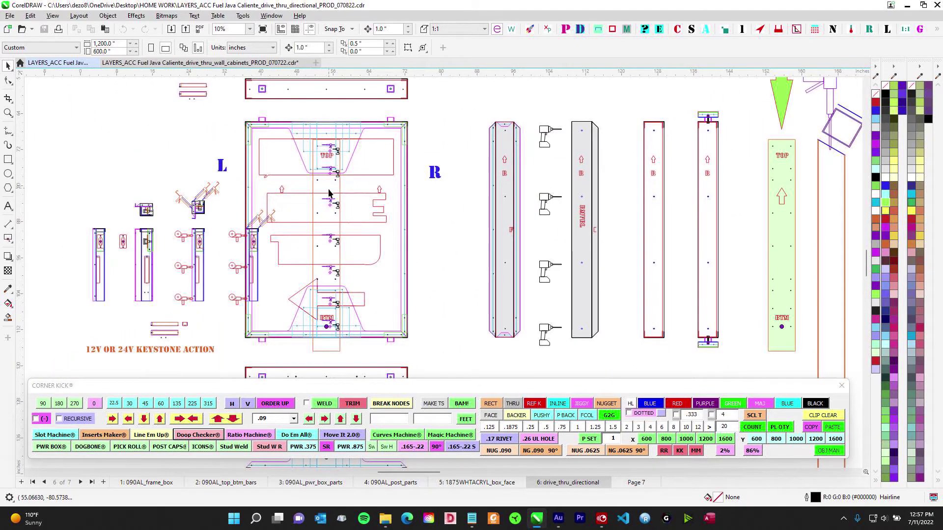
scroll(336, 187, "up", 2)
scroll(321, 284, "down", 2)
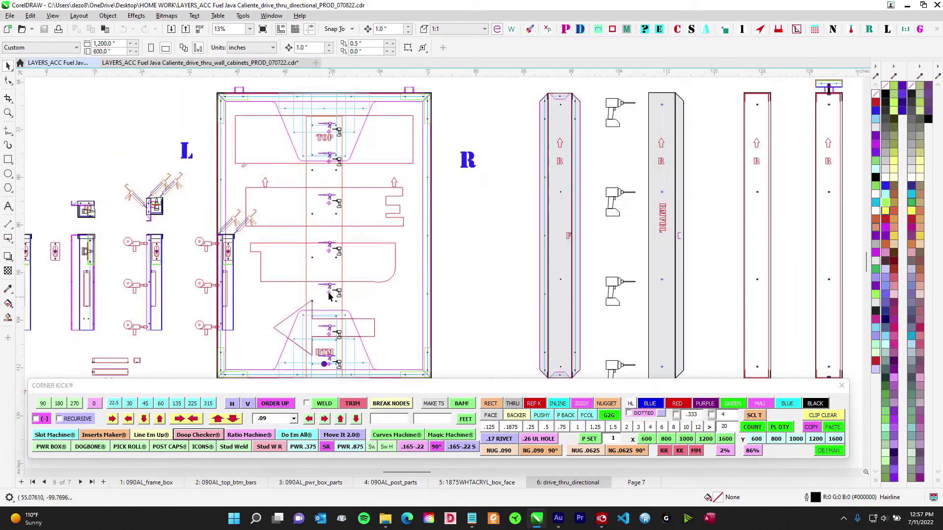
scroll(292, 126, "up", 1)
- Compare the R-side cabinet parts and the green post template with the cabinet's face layout
left_click_drag(708, 219, 428, 241)
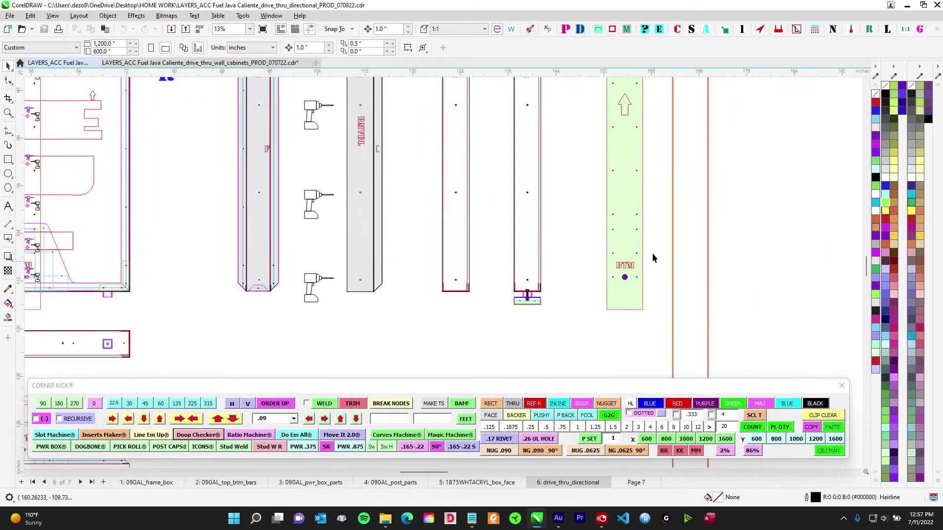
scroll(648, 248, "down", 1)
left_click_drag(358, 227, 428, 233)
scroll(394, 222, "down", 2)
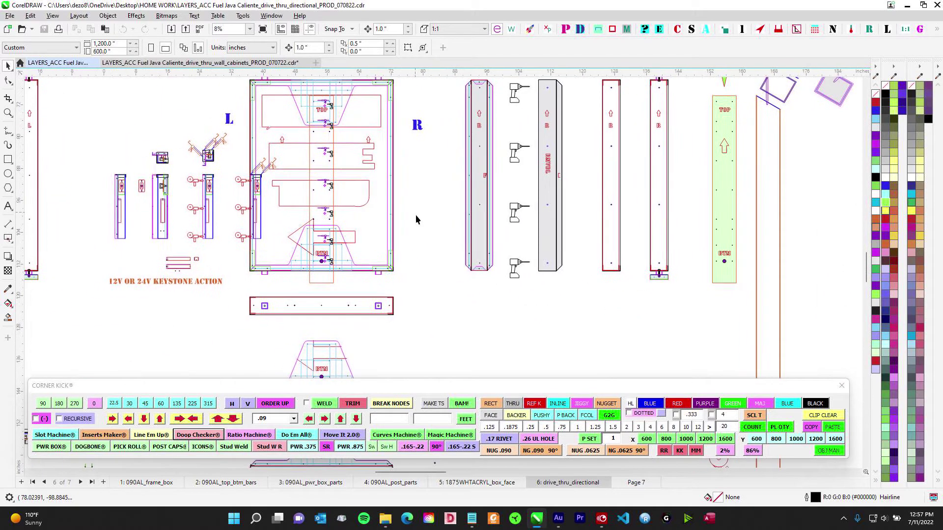
scroll(413, 219, "up", 1)
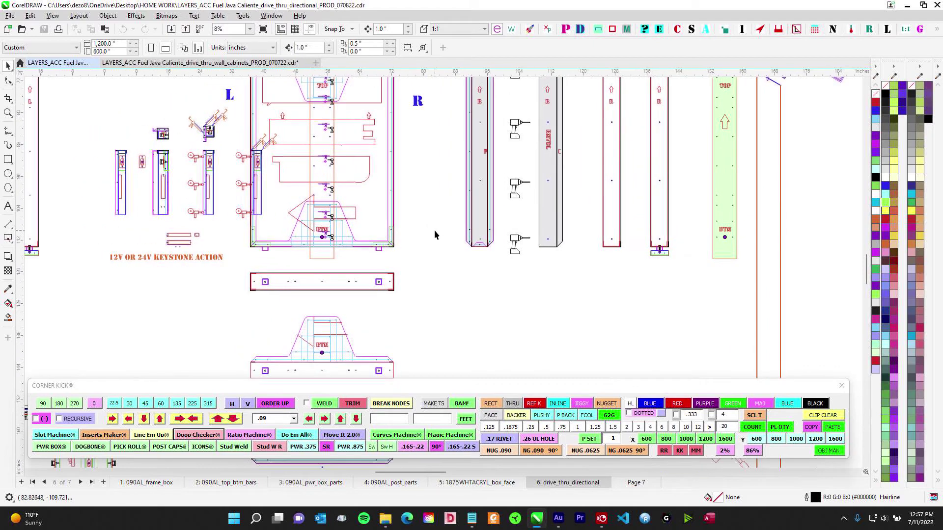
scroll(403, 190, "up", 3)
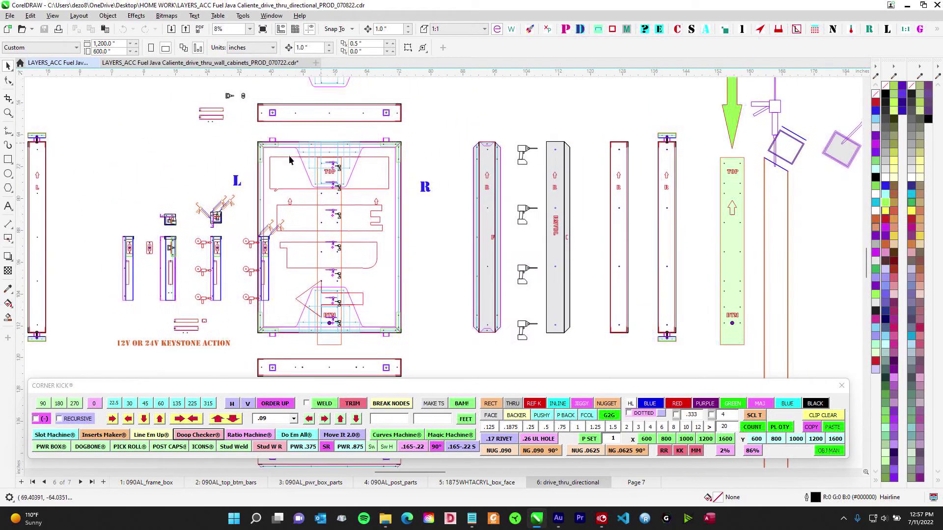
- Follow the top bar parts from the cabinet up to the STEP 1 and STEP 2 assembly diagrams
scroll(423, 193, "up", 5)
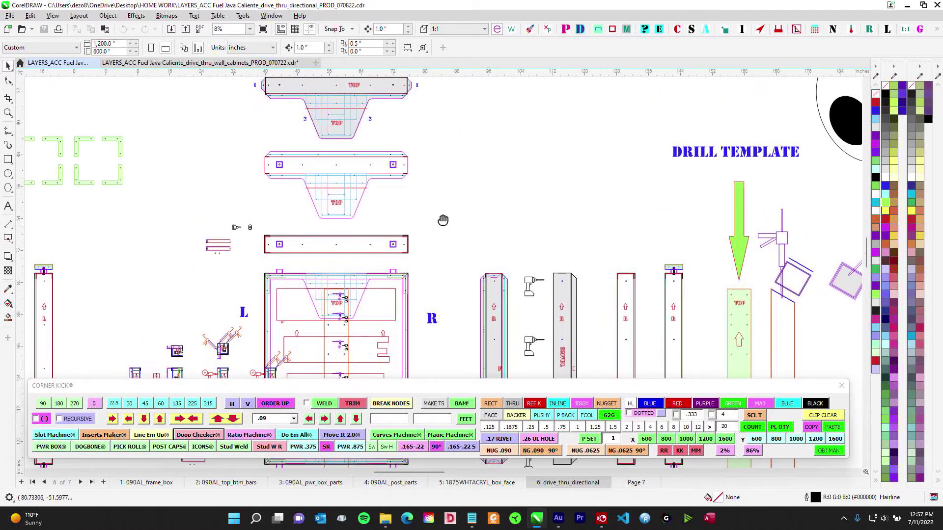
scroll(450, 209, "down", 1)
scroll(441, 196, "up", 5)
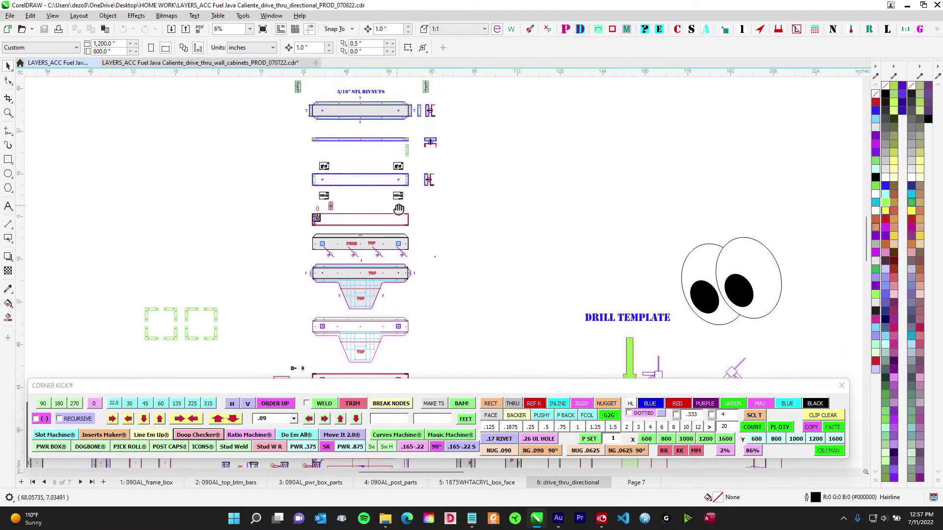
scroll(376, 115, "up", 2)
scroll(363, 206, "up", 5)
scroll(376, 181, "up", 1)
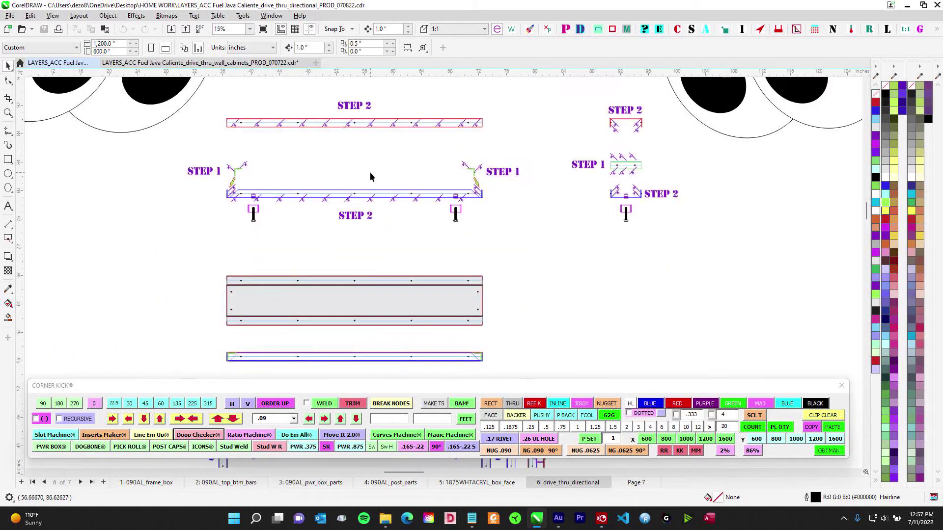
scroll(373, 172, "up", 1)
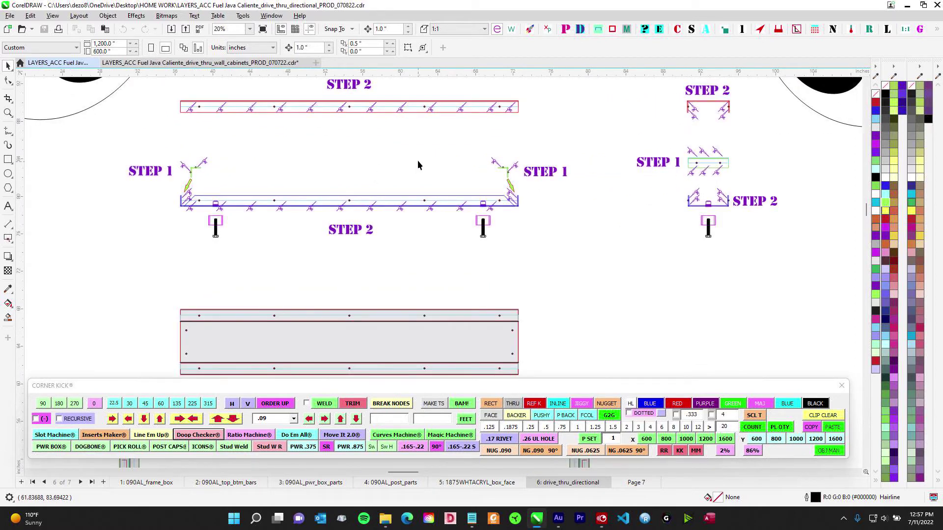
- Single out the long cover, the 5/16" STL RIVNUTS base part and both small end brackets for inspection
scroll(418, 165, "down", 1)
scroll(414, 180, "down", 4)
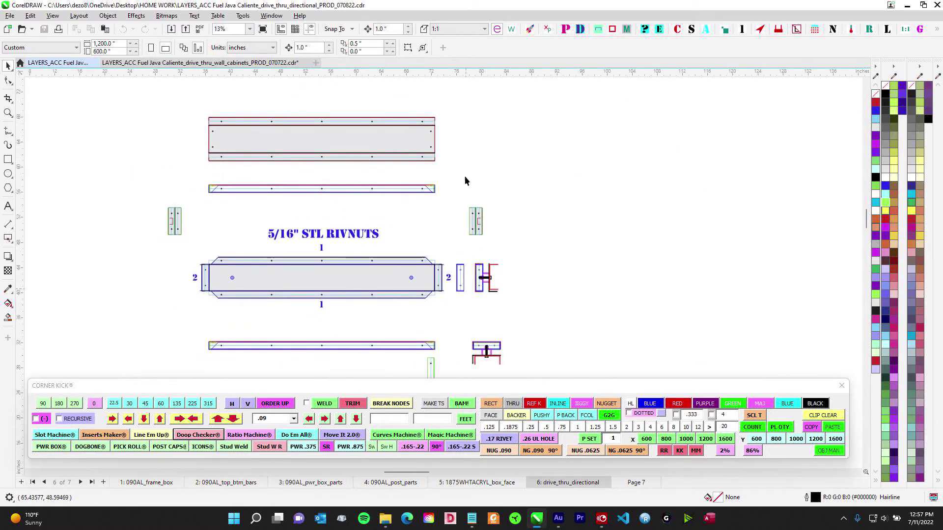
left_click(294, 148)
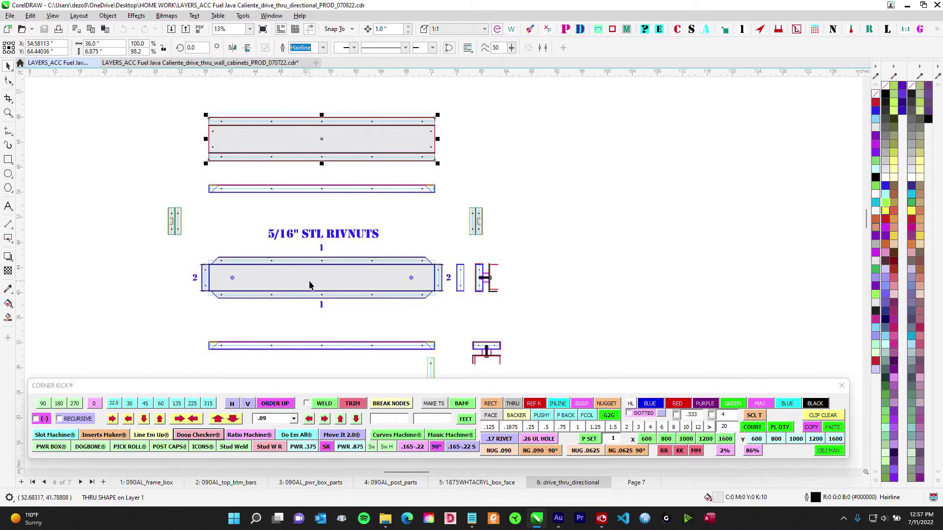
left_click(477, 214)
scroll(479, 207, "up", 1)
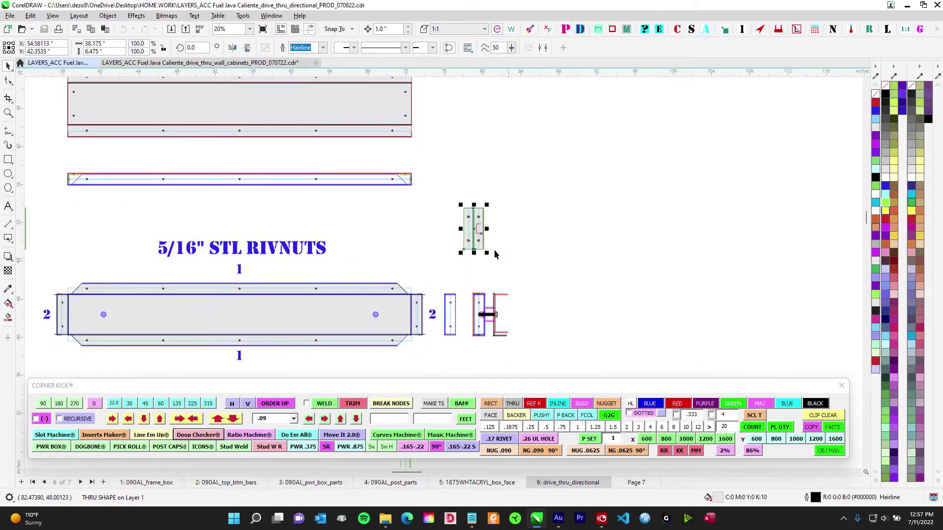
left_click_drag(133, 198, 260, 198)
left_click_drag(116, 201, 196, 267)
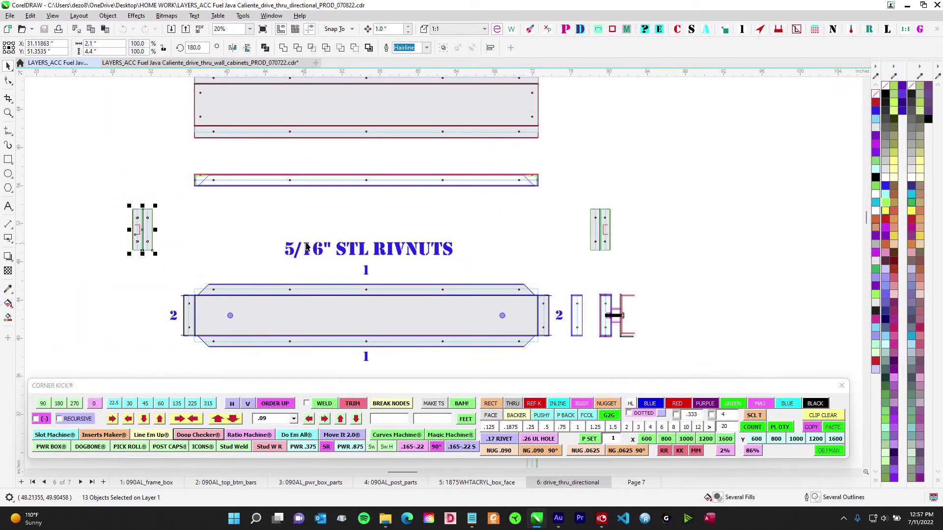
- Select the assembled side profile above the 5/16" STL RIVNUTS label and relate it to the top bar parts
scroll(386, 237, "down", 1)
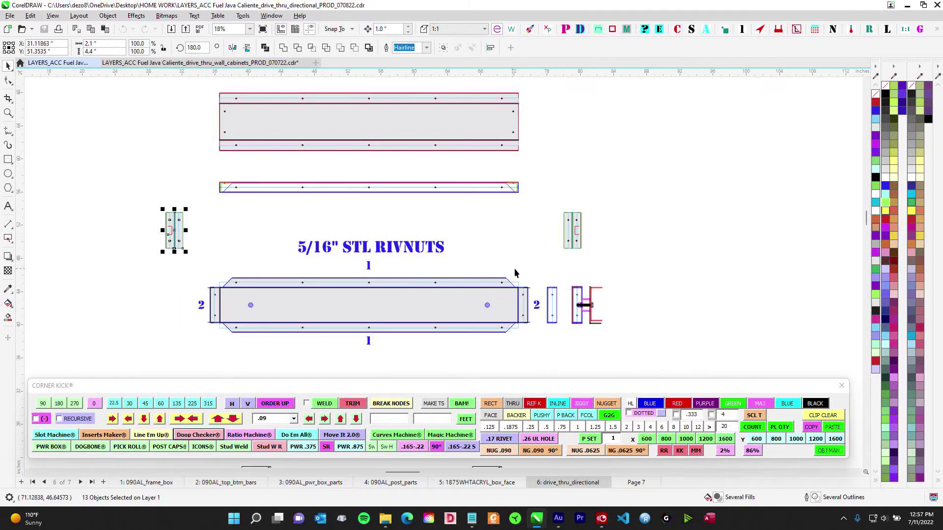
left_click_drag(513, 208, 526, 228)
left_click_drag(217, 191, 553, 234)
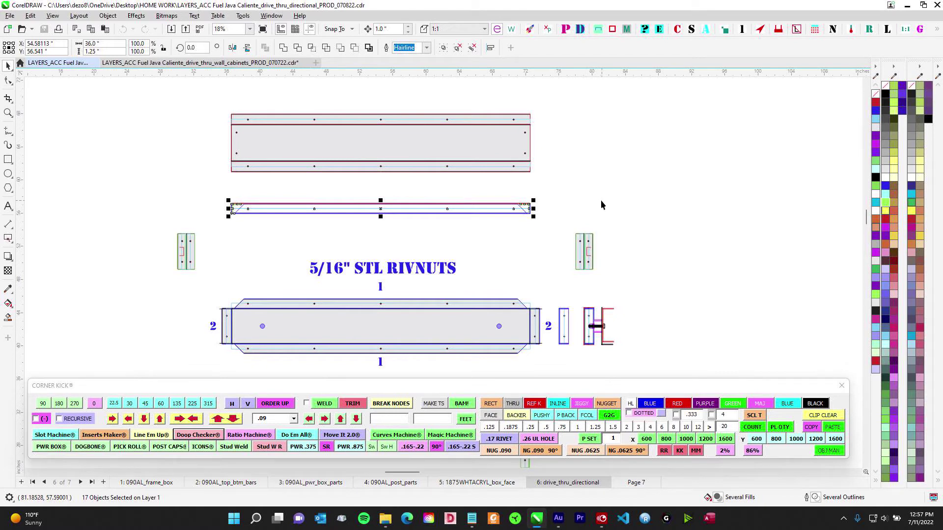
scroll(585, 193, "down", 1)
left_click_drag(612, 303, 491, 200)
scroll(462, 276, "down", 2)
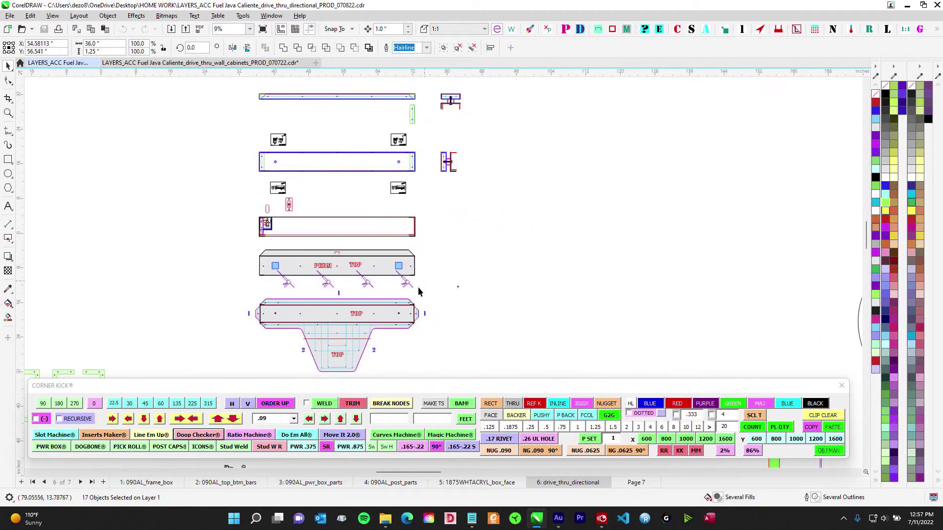
- Return to the STEP 1 and STEP 2 diagram and select the green corner bracket at its right end
left_click_drag(405, 213, 449, 369)
left_click_drag(436, 150, 428, 207)
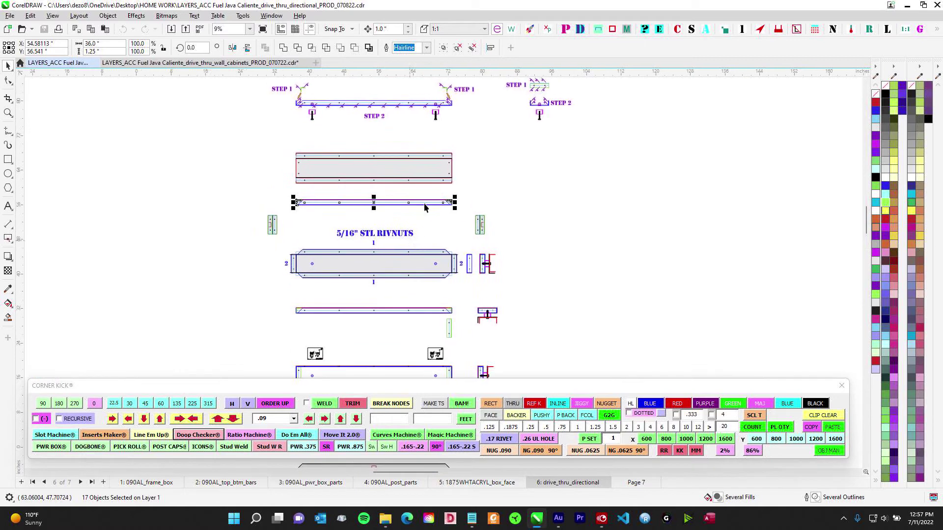
left_click(391, 128)
scroll(391, 128, "up", 1)
left_click_drag(420, 166, 424, 190)
scroll(424, 190, "up", 2)
scroll(437, 318, "up", 2)
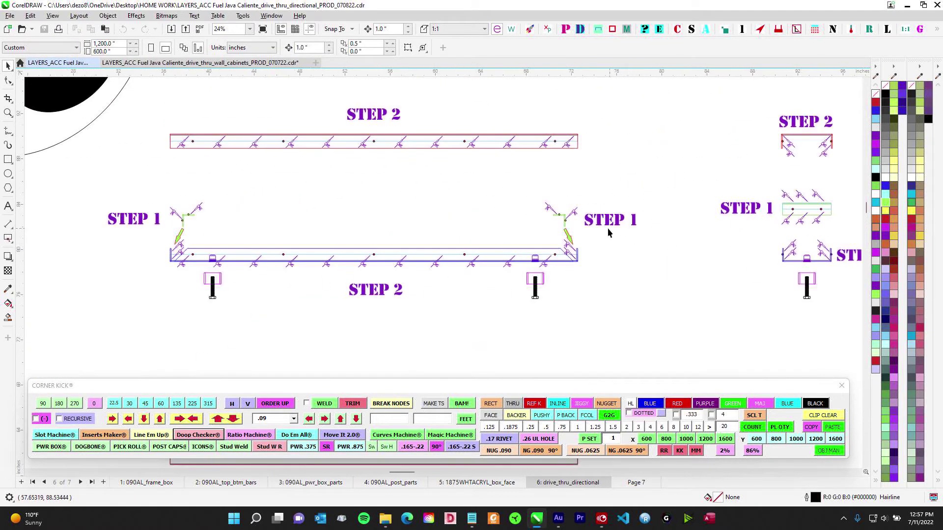
scroll(606, 228, "up", 3)
left_click_drag(459, 185, 590, 250)
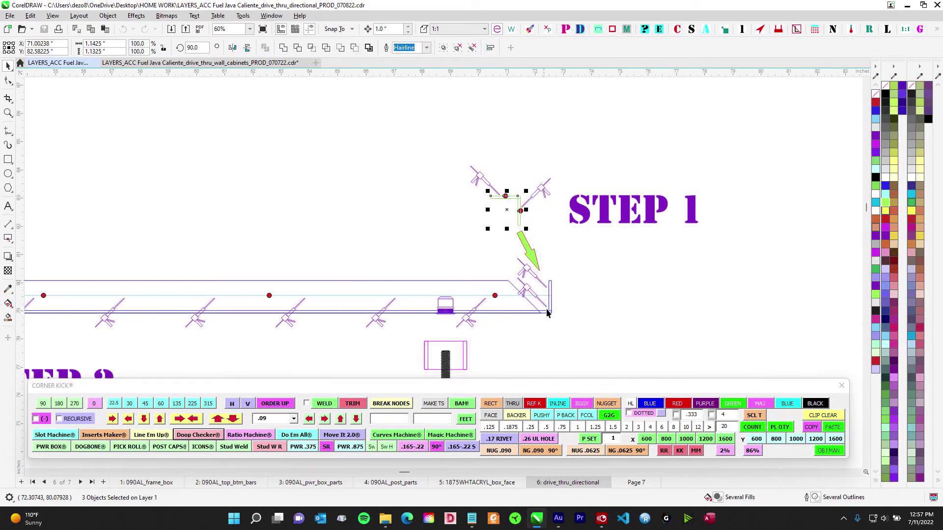
- Inspect the STEP 1 bracket at the opposite end and the rivet gun positions in the end-view diagrams
scroll(550, 302, "down", 3)
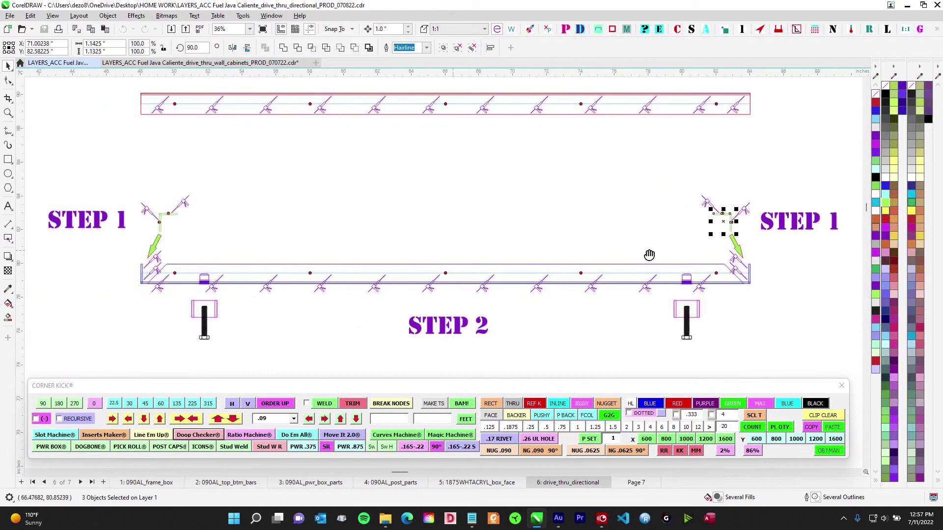
scroll(173, 220, "up", 2)
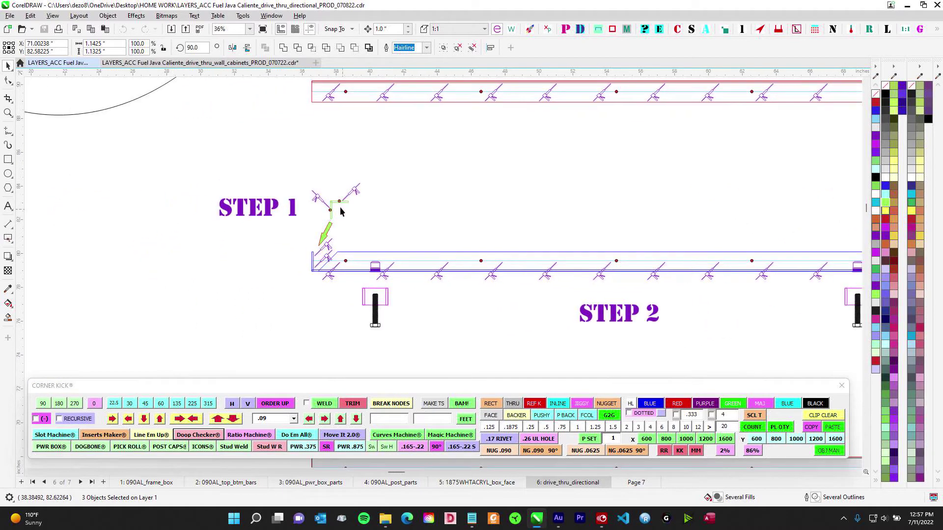
scroll(610, 300, "down", 5)
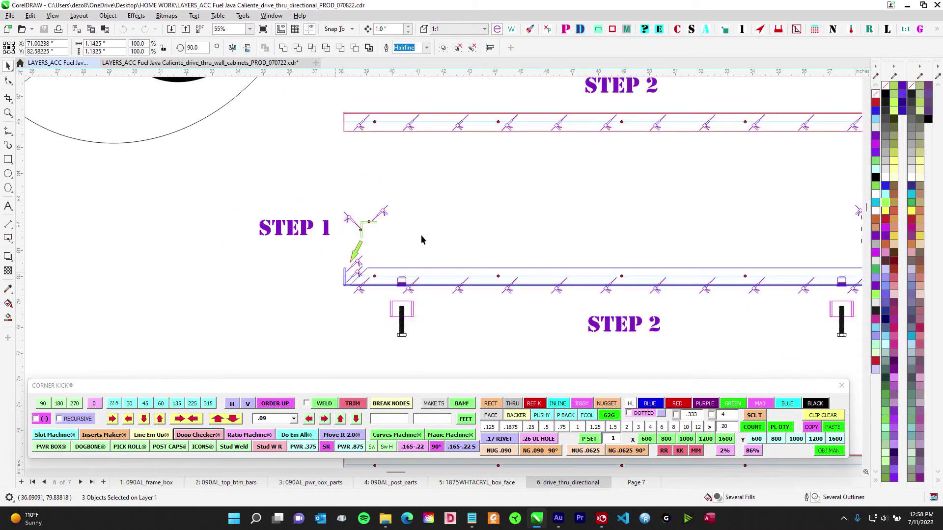
scroll(521, 191, "up", 3)
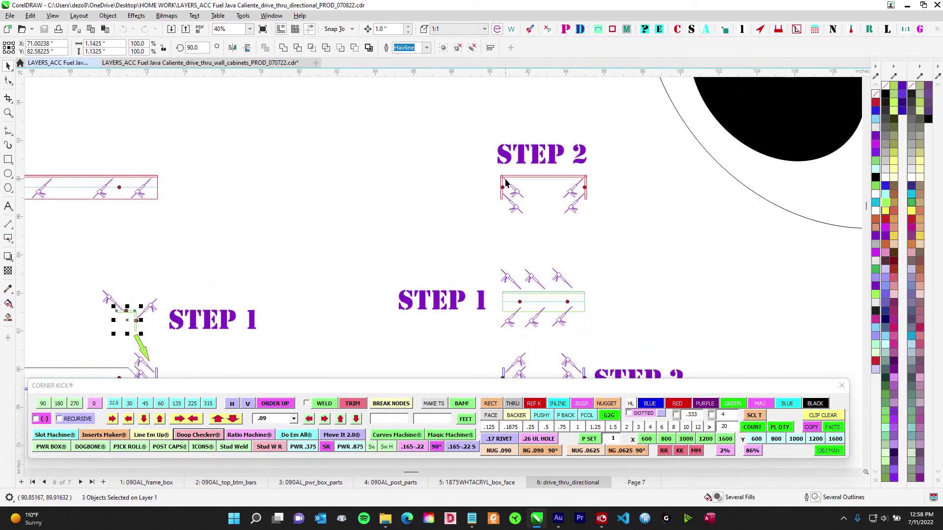
scroll(504, 183, "up", 4)
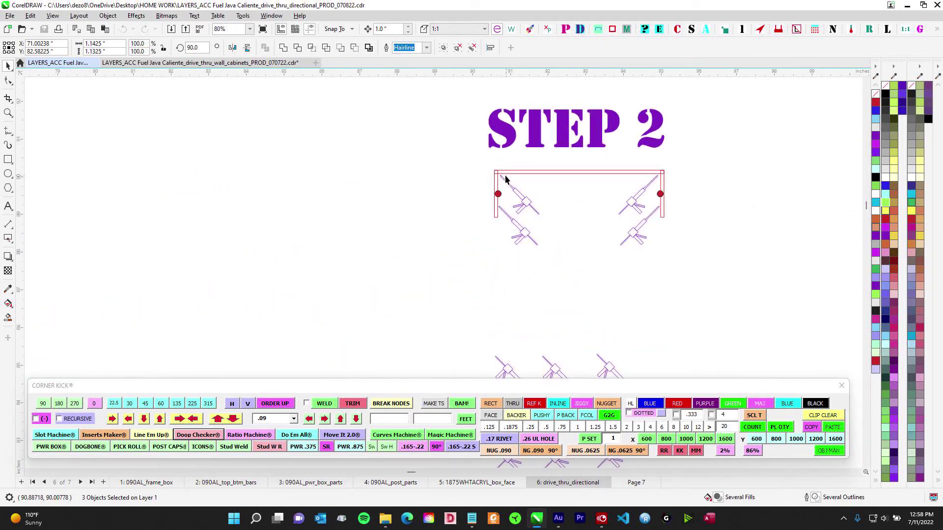
scroll(545, 180, "down", 2)
scroll(539, 187, "down", 3)
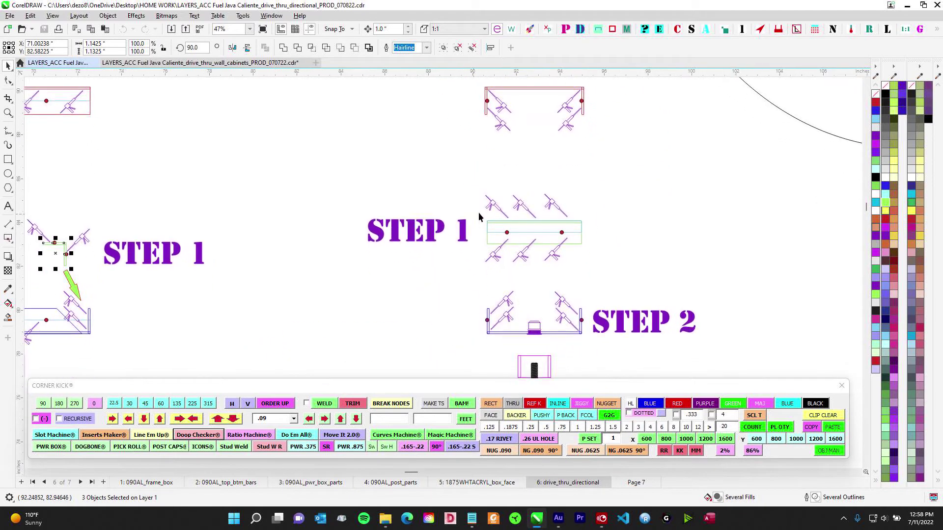
- Compare the long side view's STEP 1 and STEP 2 riveting with the matching end views
left_click_drag(55, 245, 357, 243)
scroll(352, 243, "up", 3)
left_click_drag(412, 219, 432, 376)
scroll(417, 216, "up", 3)
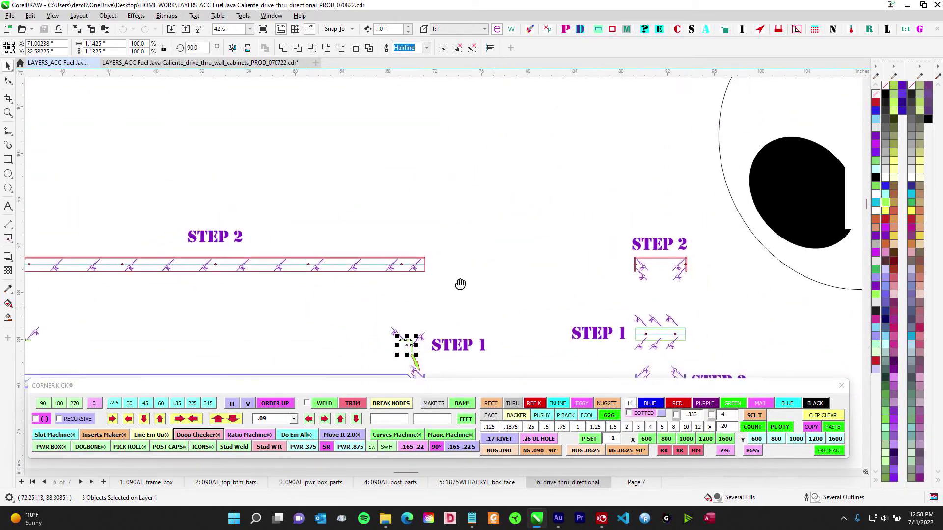
left_click_drag(428, 245, 399, 72)
scroll(356, 189, "up", 2)
scroll(364, 248, "down", 1)
scroll(372, 265, "down", 5)
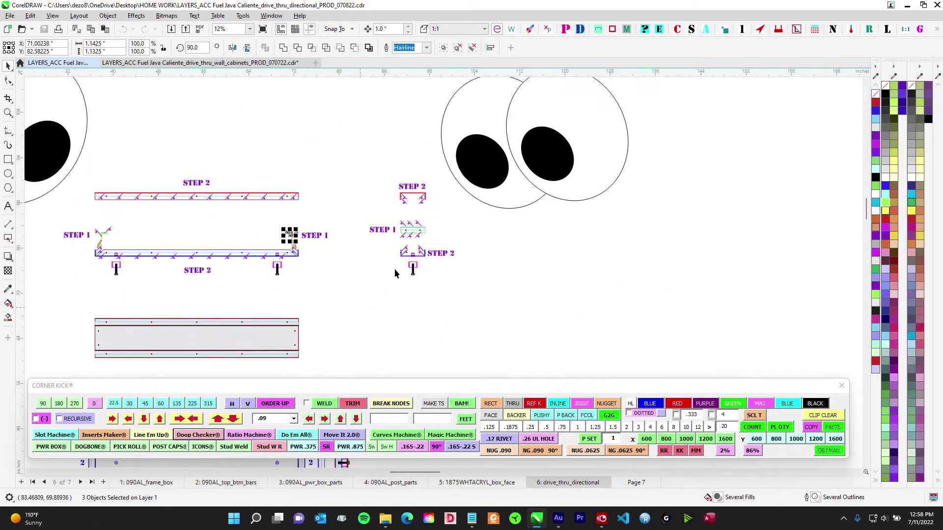
- Examine the lower STEP 2 channel in the end view and relate it to the right-end bracket
scroll(442, 252, "up", 5)
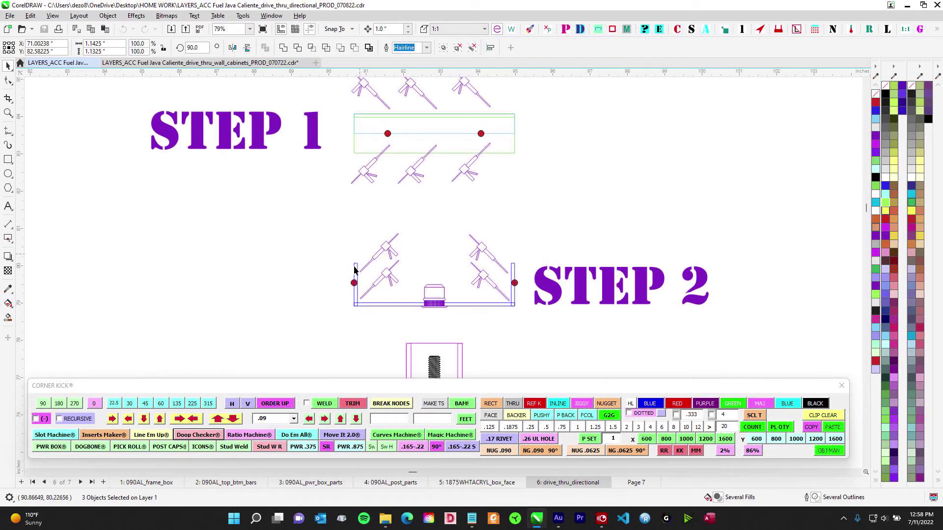
scroll(504, 282, "down", 3)
left_click_drag(506, 259, 481, 348)
scroll(451, 166, "up", 2)
scroll(395, 229, "down", 3)
left_click_drag(383, 256, 511, 224)
scroll(510, 223, "down", 2)
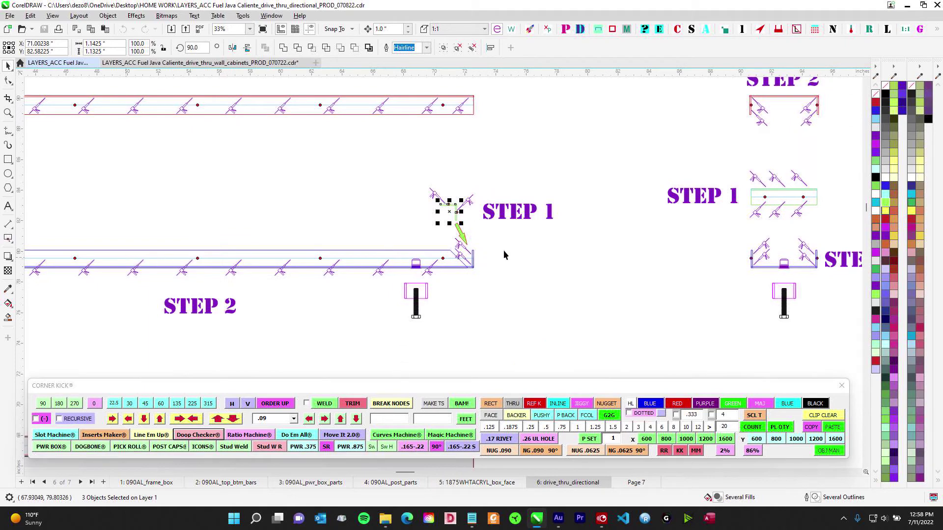
- Trace the parts from the STEP diagrams down to the assembled end section with its rivnut and bolt
left_click_drag(451, 149, 449, 155)
scroll(422, 266, "up", 2)
scroll(498, 247, "down", 3)
left_click_drag(593, 248, 388, 243)
scroll(389, 244, "down", 3)
left_click_drag(337, 290, 539, 122)
left_click_drag(513, 262, 467, 166)
left_click_drag(488, 252, 438, 157)
scroll(443, 167, "up", 1)
scroll(511, 299, "up", 7)
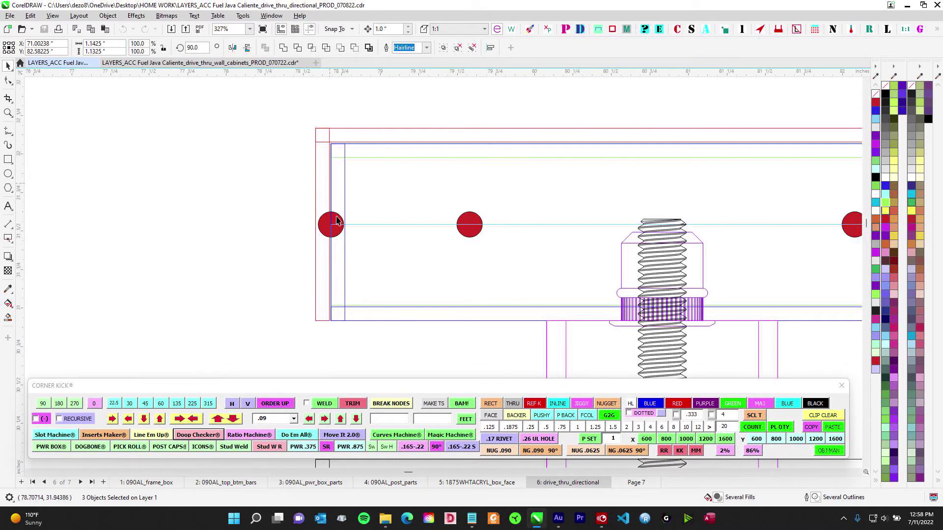
- Inspect how the cover, base and corner bracket overlap at the rivet holes in the end and side sections
left_click_drag(540, 157, 333, 213)
scroll(654, 236, "down", 1)
left_click_drag(706, 242, 749, 221)
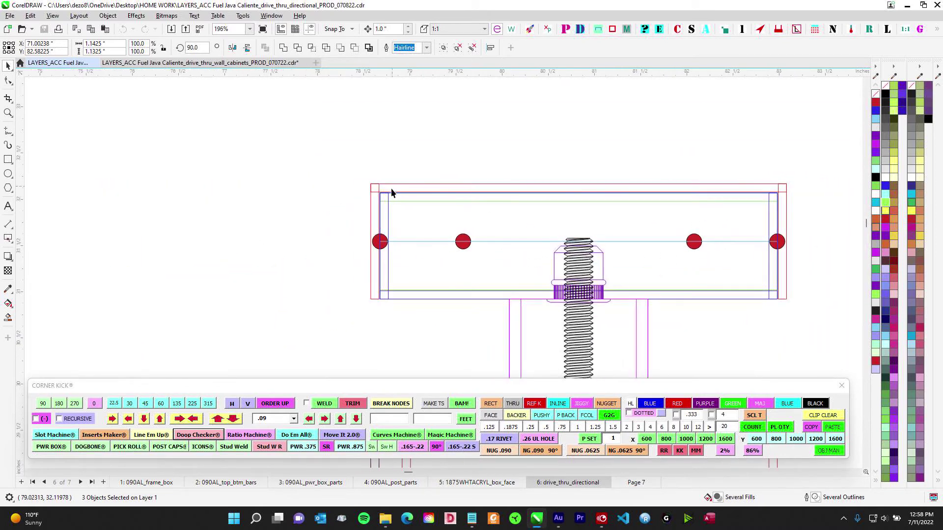
scroll(798, 248, "down", 1)
left_click_drag(412, 244, 712, 236)
scroll(508, 201, "up", 1)
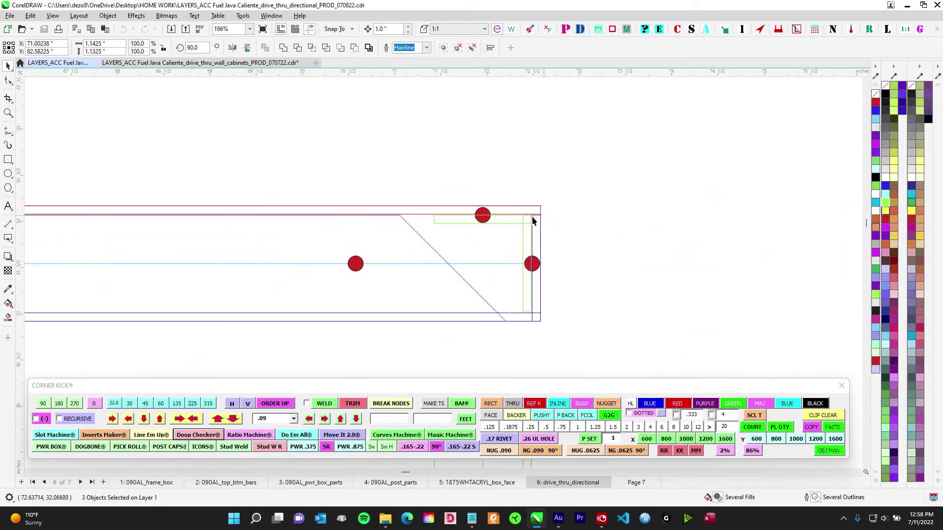
- Compare the 5/16" STL RIVNUTS cover's flat layout with the bolted end section below it
scroll(564, 244, "down", 5)
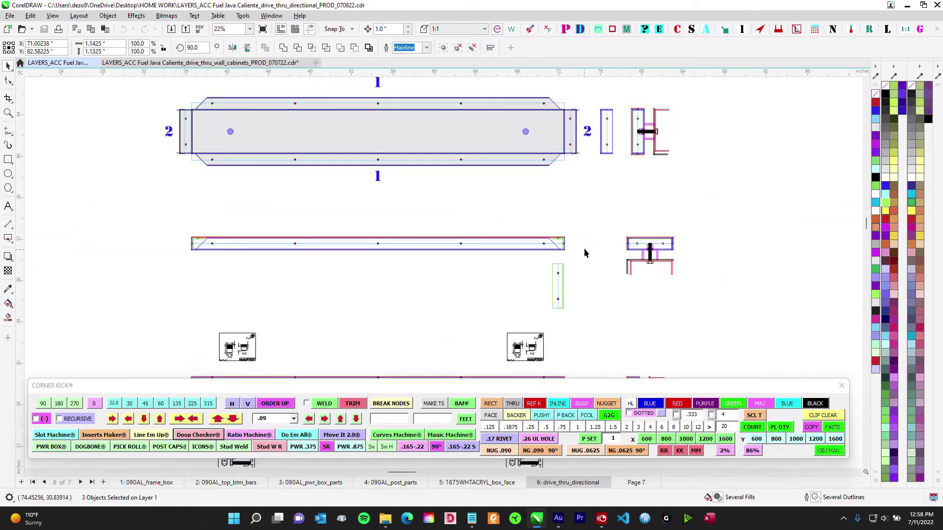
scroll(556, 236, "down", 1)
scroll(562, 249, "up", 4)
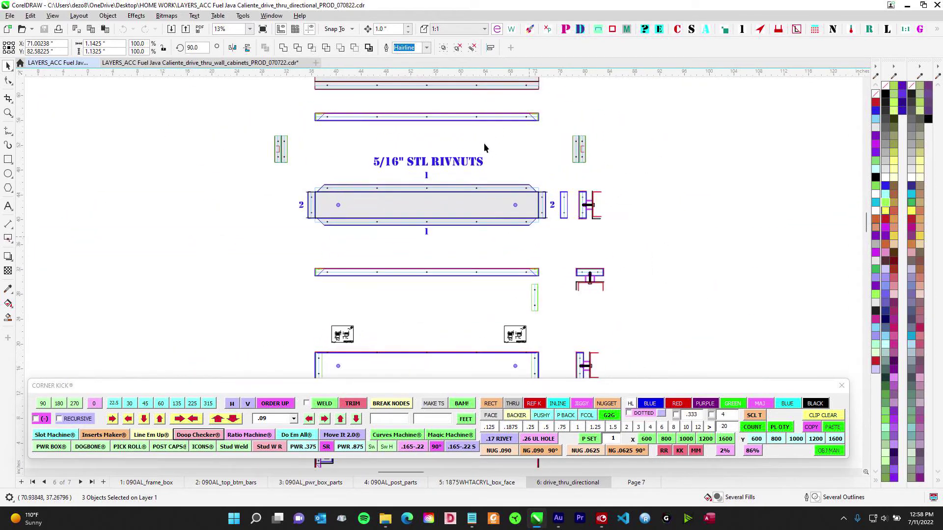
scroll(558, 216, "up", 4)
scroll(552, 216, "down", 4)
scroll(543, 217, "up", 1)
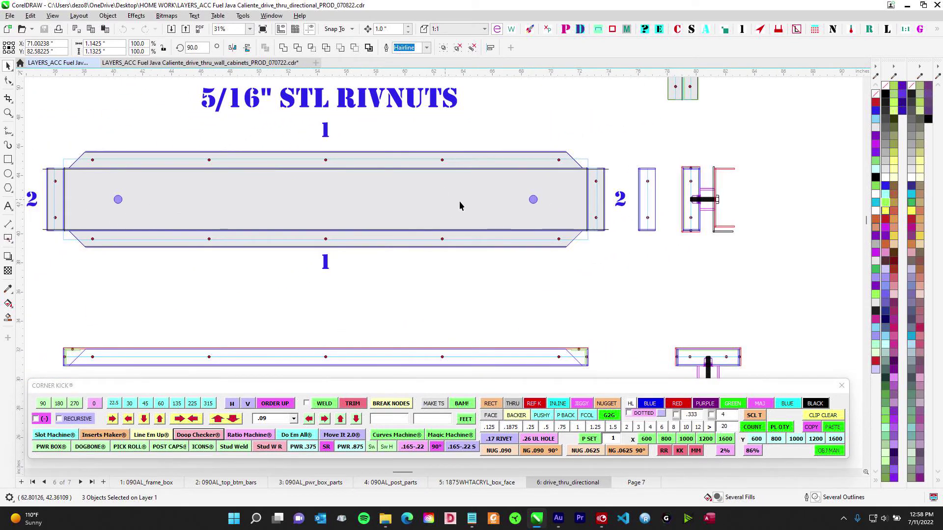
scroll(528, 216, "down", 2)
scroll(511, 281, "up", 5)
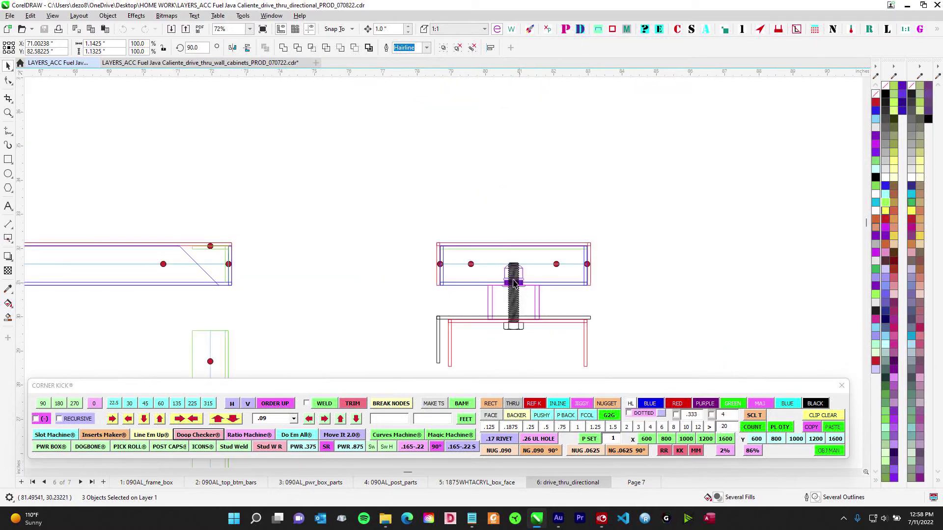
scroll(514, 327, "up", 1)
scroll(537, 295, "up", 2)
- Select the four short pieces labelled 1 under the 1.5 x 1.5 x .125t ALUM tube heading in the cut list
scroll(545, 334, "down", 6)
left_click_drag(548, 338, 456, 157)
scroll(459, 206, "down", 2)
left_click_drag(456, 307, 377, 150)
left_click_drag(467, 264, 360, 138)
left_click_drag(432, 324, 384, 173)
left_click_drag(508, 331, 421, 149)
left_click_drag(635, 260, 436, 148)
scroll(481, 343, "up", 1)
scroll(480, 346, "up", 4)
left_click_drag(349, 246, 803, 297)
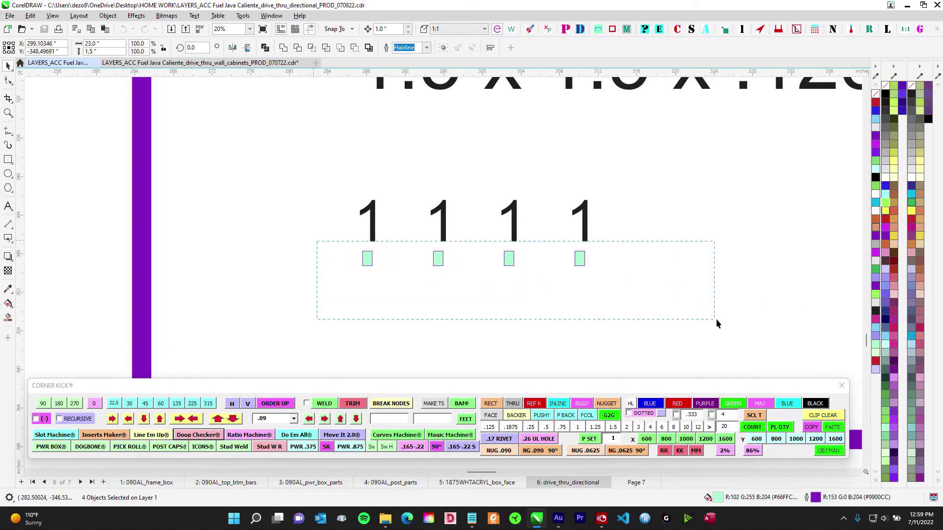
- Trace the short tube pieces to their squares on the PERM BTM part and compare it with the flanged bottom part above
scroll(689, 252, "down", 8)
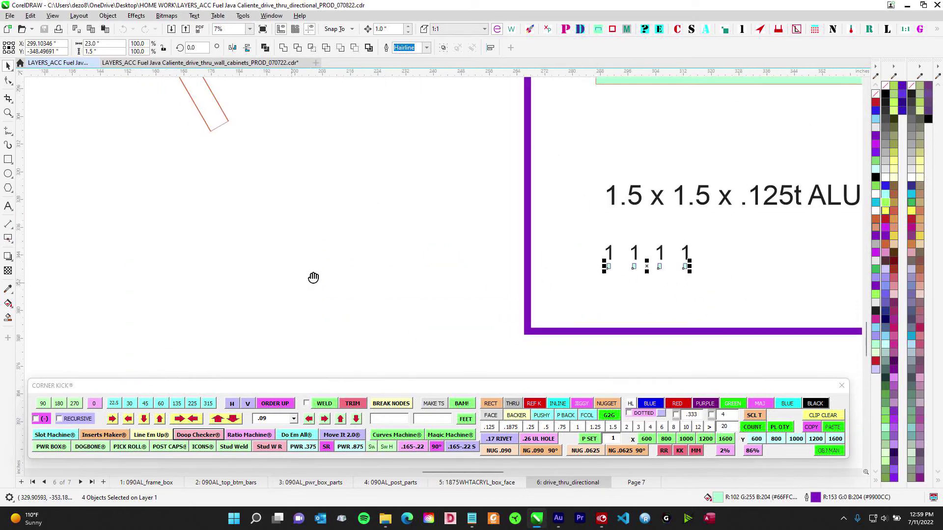
left_click_drag(530, 326, 571, 414)
left_click_drag(437, 213, 335, 260)
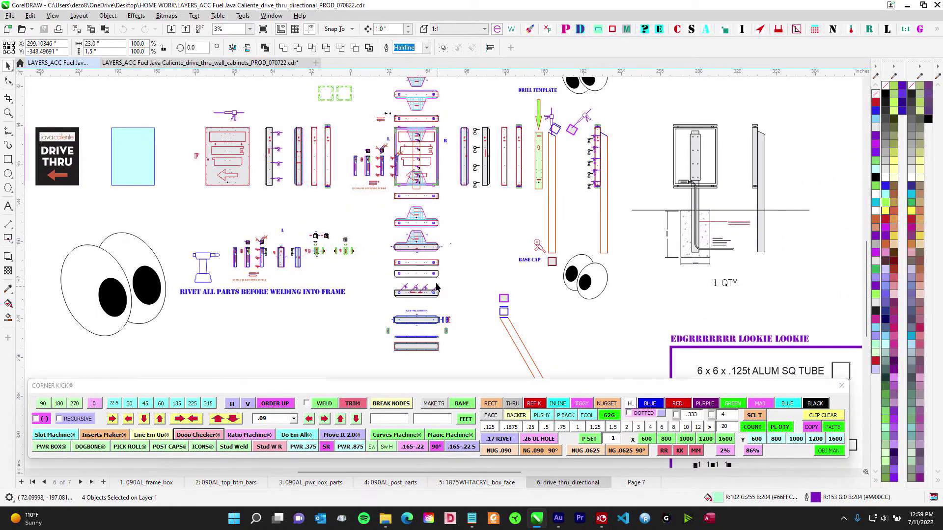
scroll(437, 281, "up", 7)
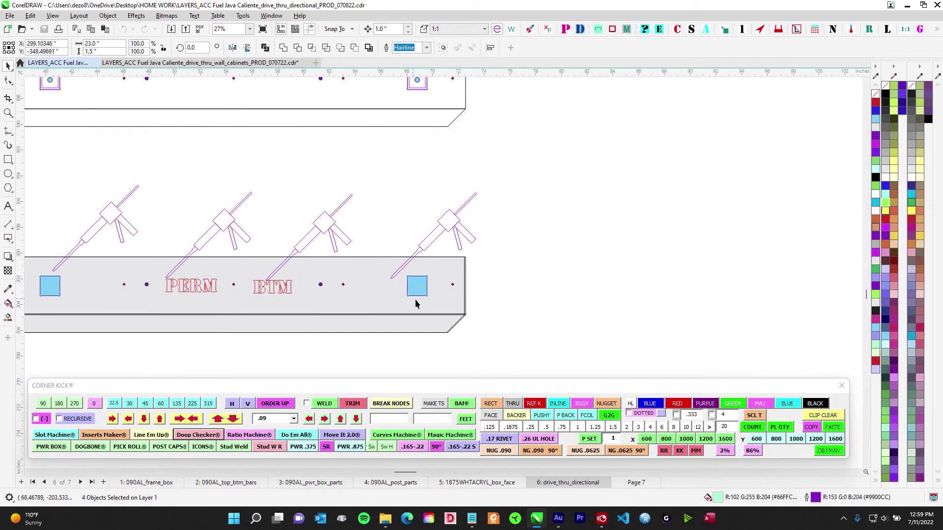
scroll(418, 288, "down", 2)
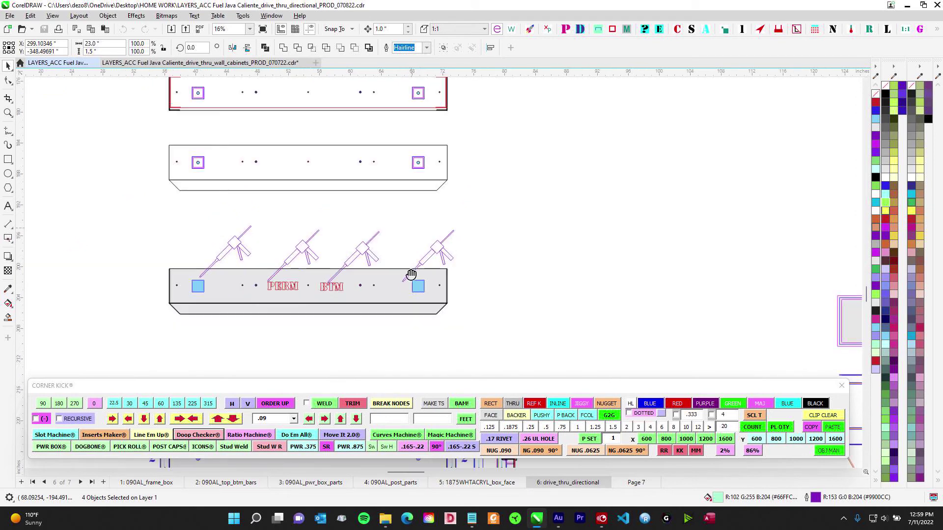
left_click_drag(407, 308, 401, 437)
left_click_drag(403, 121, 405, 208)
scroll(405, 208, "up", 1)
scroll(406, 208, "up", 4)
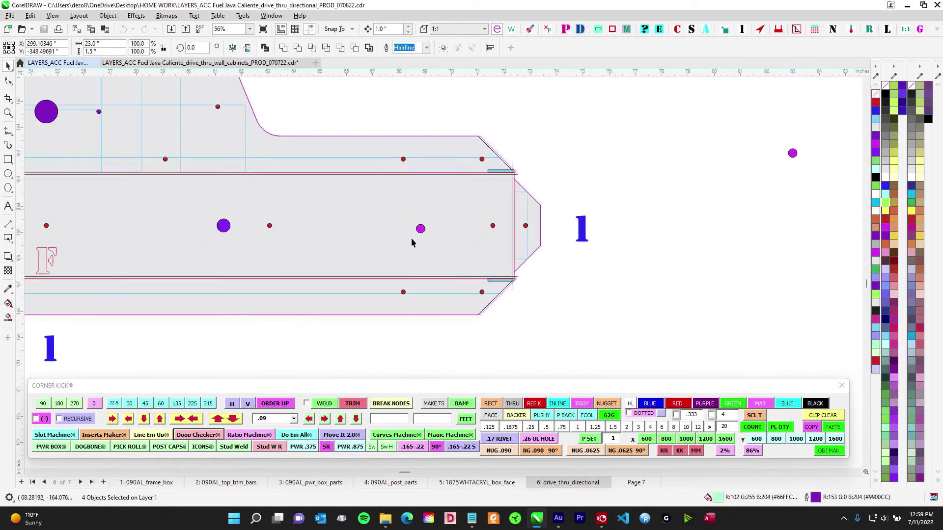
scroll(453, 254, "down", 4)
left_click_drag(501, 341, 496, 149)
left_click_drag(447, 368, 416, 284)
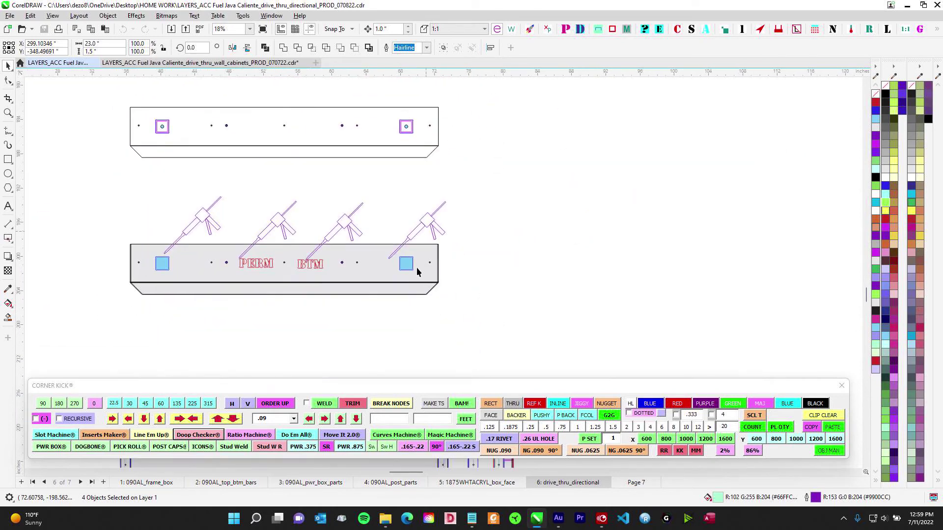
scroll(416, 280, "up", 2)
scroll(438, 306, "down", 3)
- Examine the bottom cover's 5/16" STL RIVNUTS layout, its flanges numbered 1 and 2, and the matching end views
left_click_drag(398, 214, 373, 343)
left_click_drag(385, 292, 400, 167)
left_click_drag(417, 347, 435, 106)
scroll(436, 219, "up", 1)
scroll(436, 224, "up", 3)
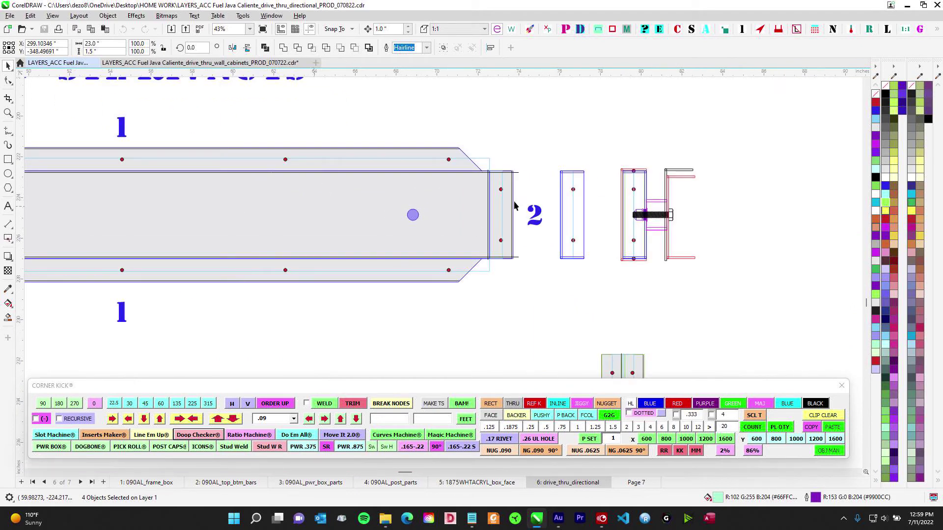
left_click_drag(374, 193, 696, 177)
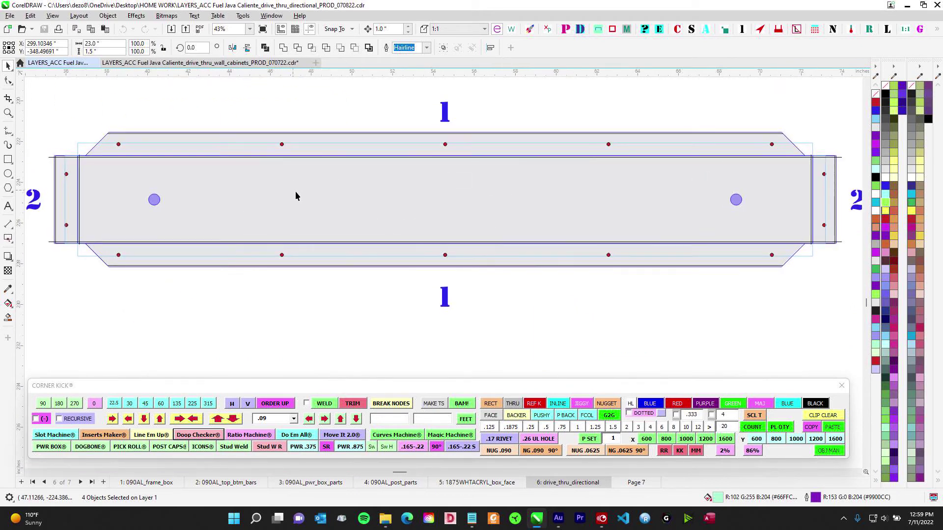
scroll(313, 202, "down", 3)
scroll(619, 248, "up", 2)
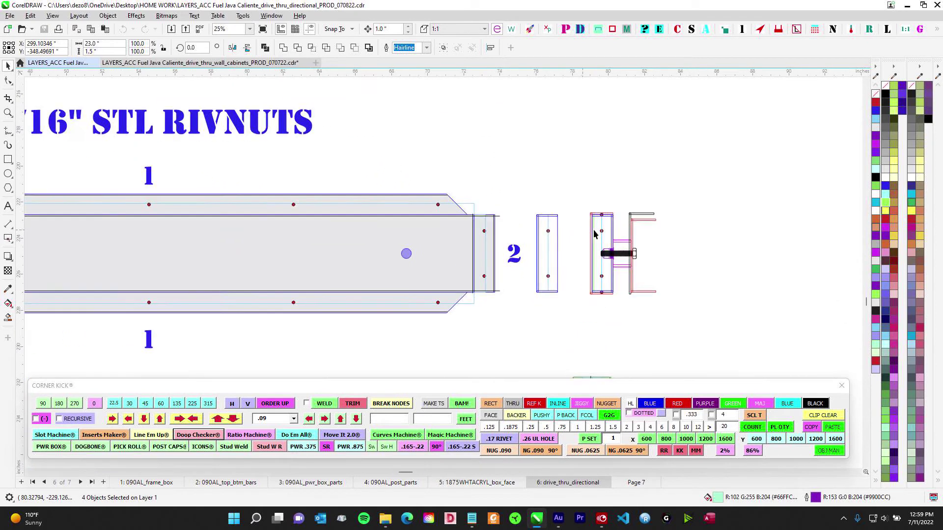
scroll(619, 248, "up", 3)
scroll(596, 247, "down", 3)
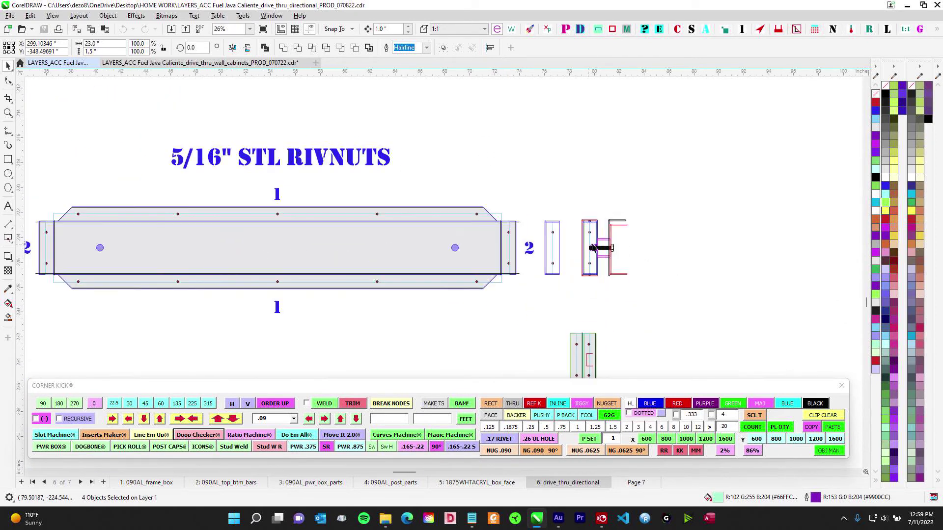
scroll(603, 245, "down", 1)
scroll(600, 246, "up", 3)
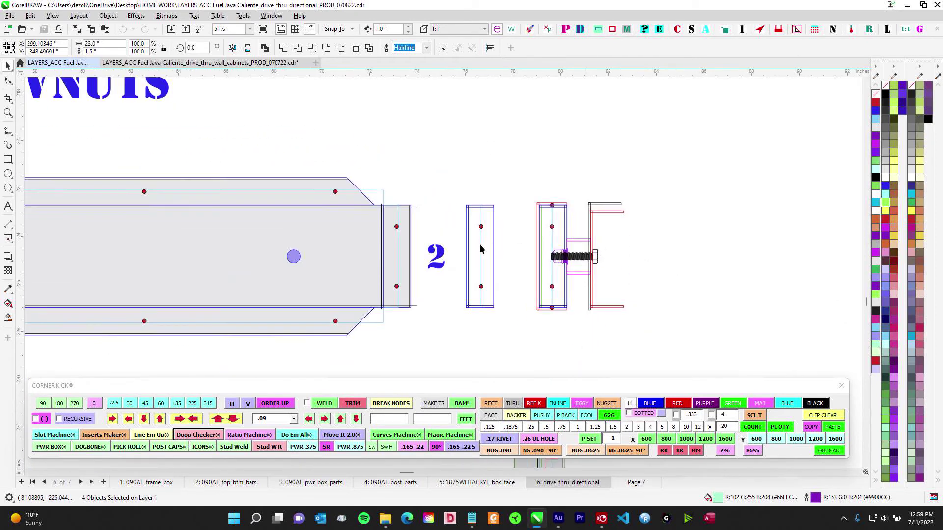
- Check how the covers bolt to both ends of the cabinet in the side views and the post-mounted sign elevation
scroll(499, 255, "down", 3)
left_click_drag(415, 178, 532, 223)
scroll(532, 222, "down", 2)
left_click_drag(544, 104, 482, 300)
scroll(524, 232, "down", 2)
left_click_drag(572, 238, 408, 313)
scroll(453, 270, "up", 4)
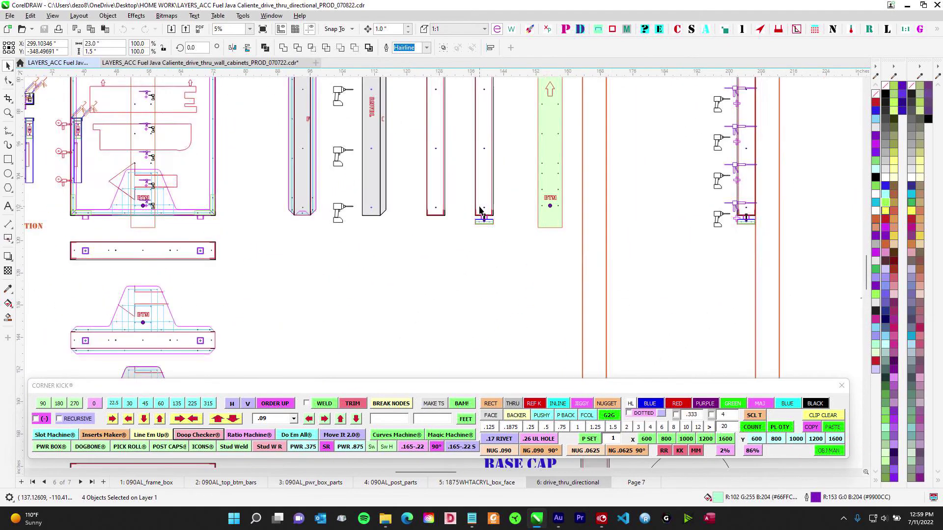
scroll(486, 230, "up", 3)
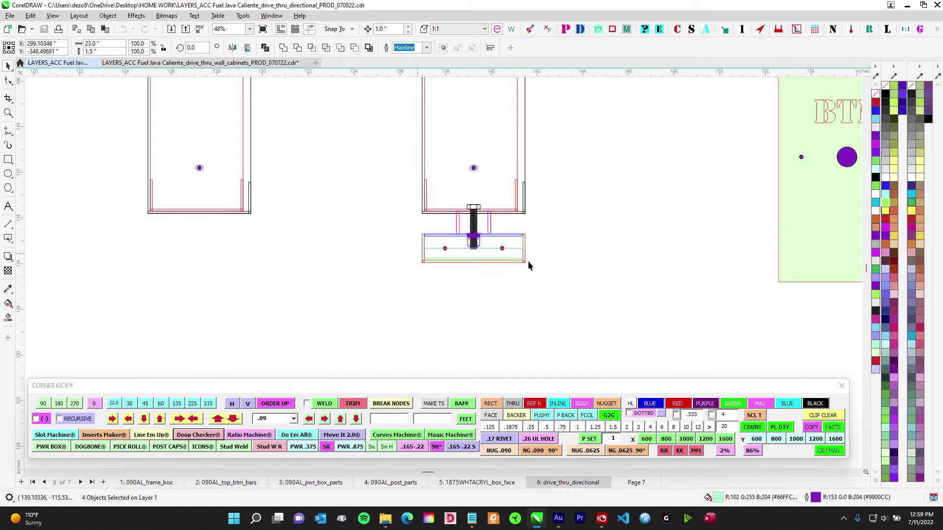
scroll(545, 217, "down", 3)
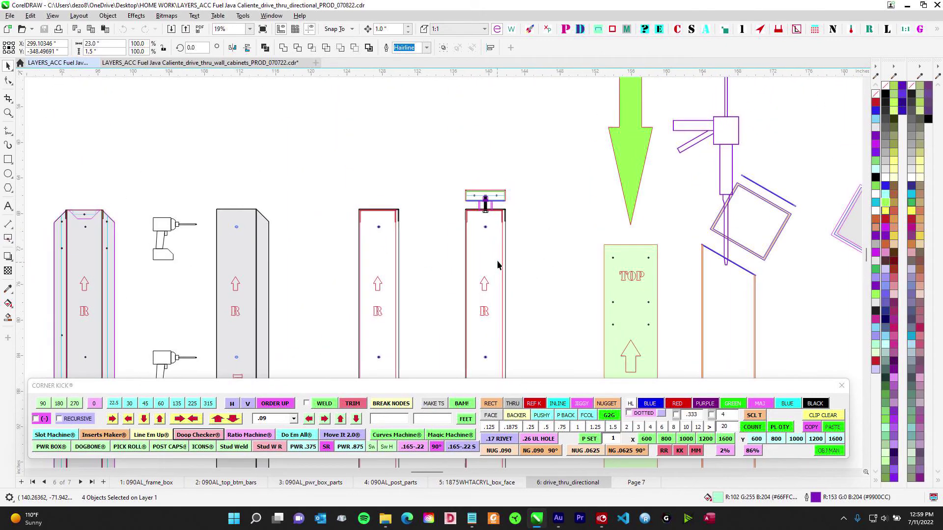
scroll(499, 231, "up", 1)
scroll(510, 249, "down", 4)
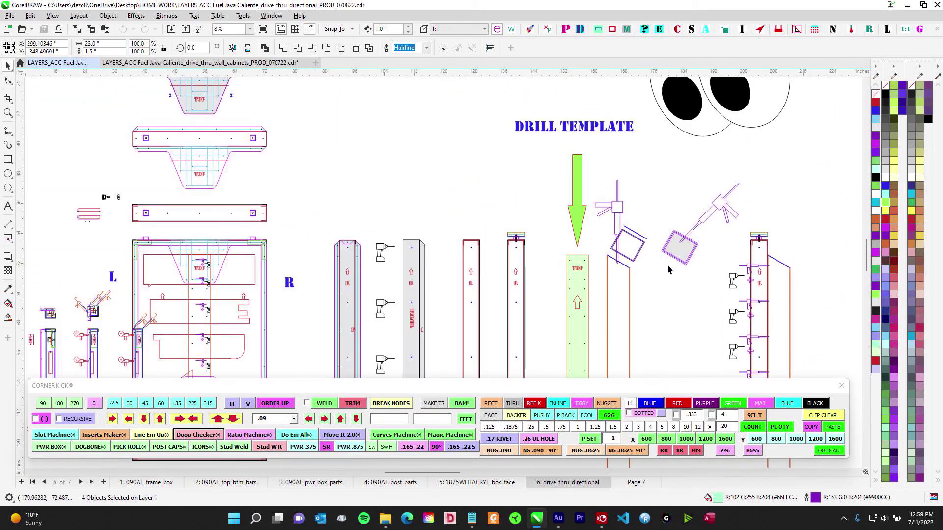
scroll(448, 200, "right", 8)
scroll(608, 195, "down", 1)
scroll(608, 195, "up", 2)
scroll(376, 213, "left", 10)
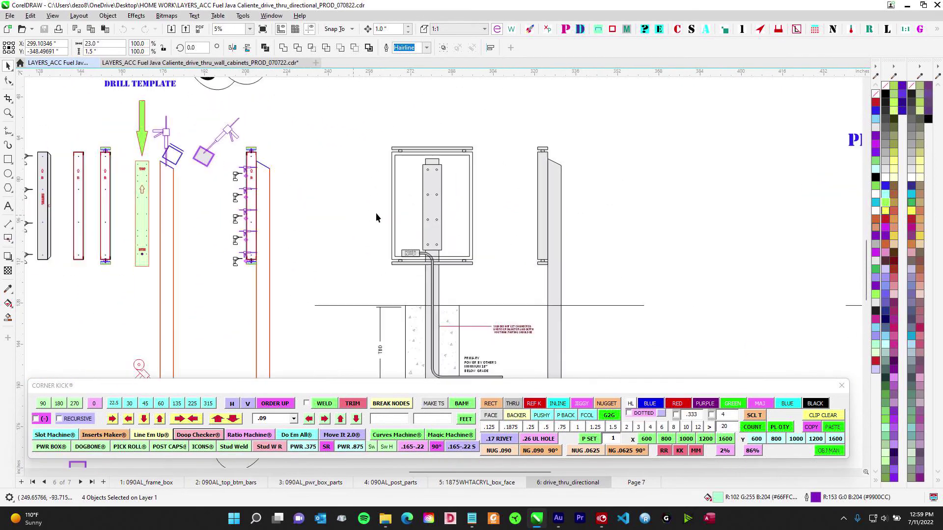
- Examine the power box views beside the cabinet, including the switch plate, rivet holes, tool marks and 12V OR 24V KEYSTONE ACTION parts
scroll(472, 202, "up", 1)
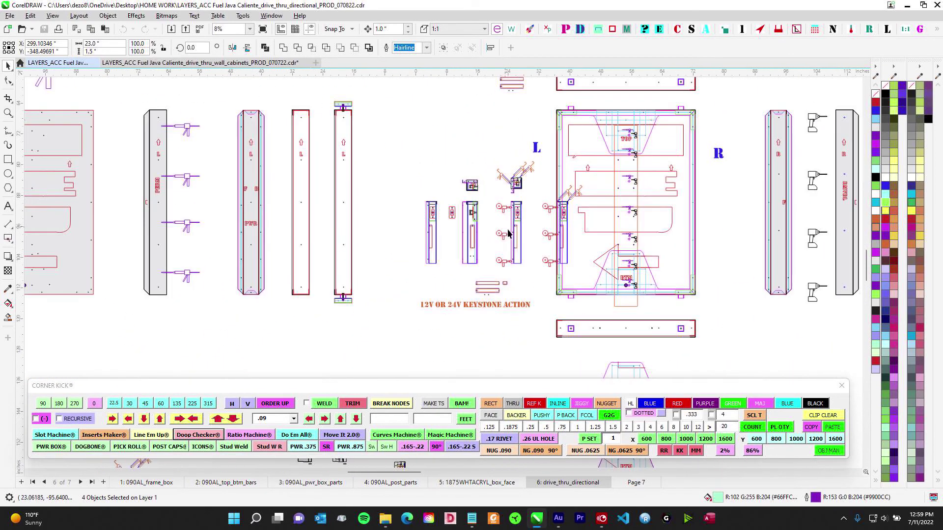
scroll(509, 235, "up", 3)
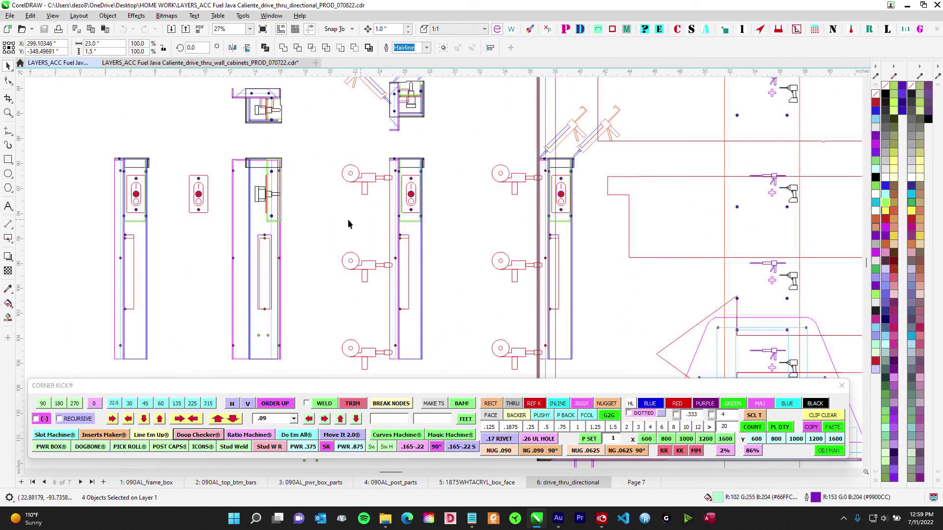
scroll(334, 216, "up", 1)
left_click_drag(438, 187, 374, 183)
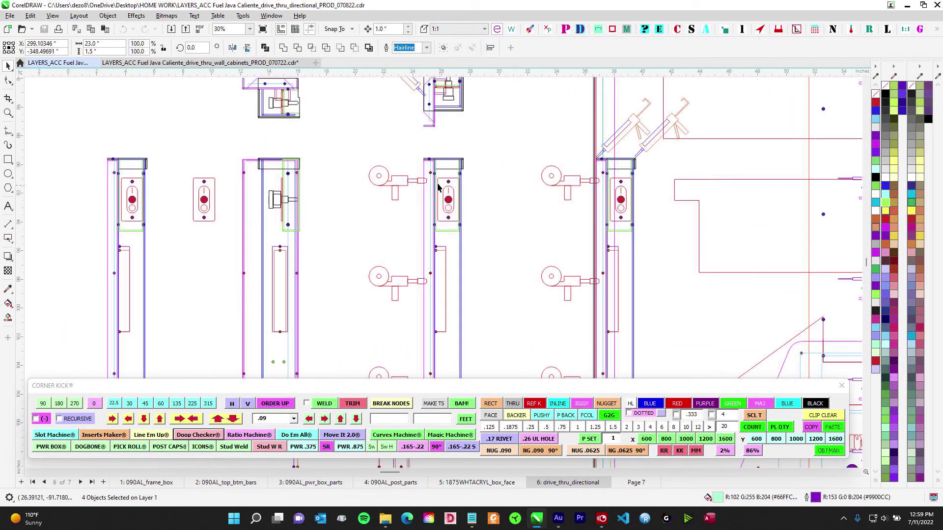
scroll(486, 204, "down", 1)
scroll(462, 199, "down", 1)
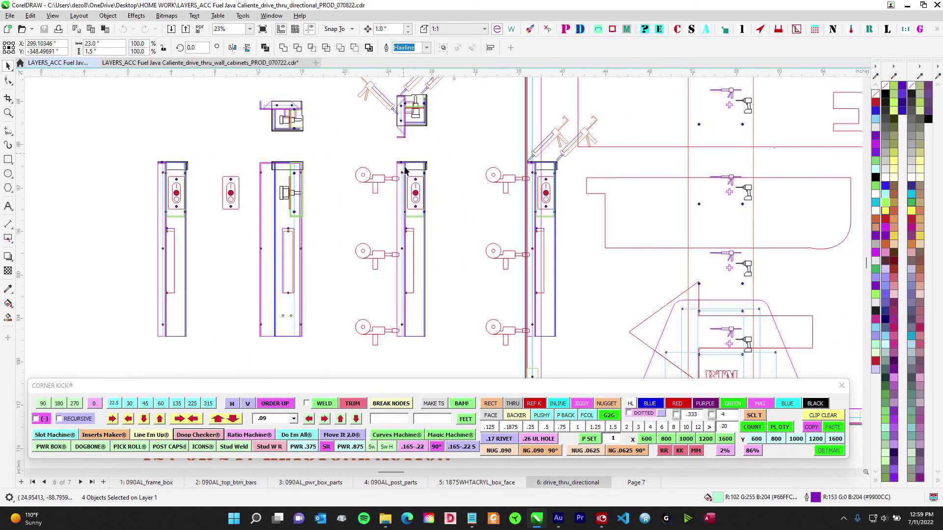
scroll(423, 103, "up", 2)
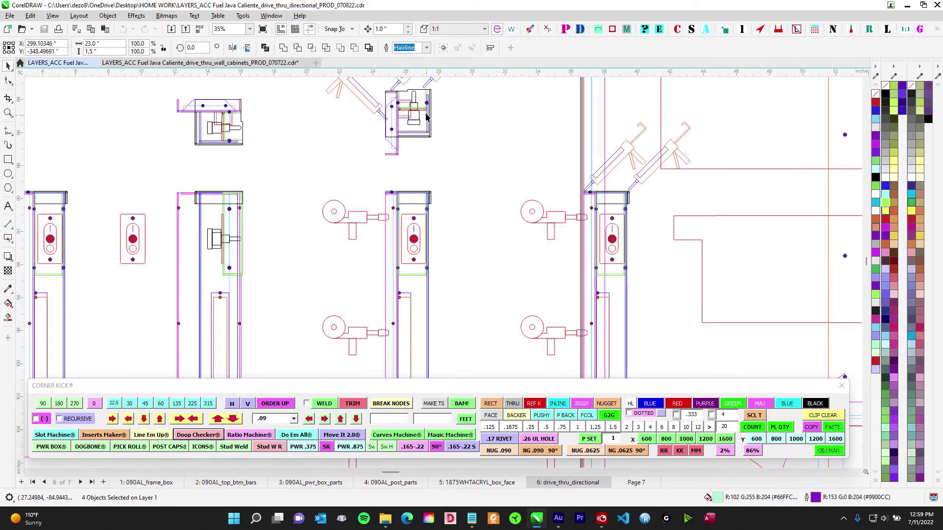
scroll(397, 192, "down", 4)
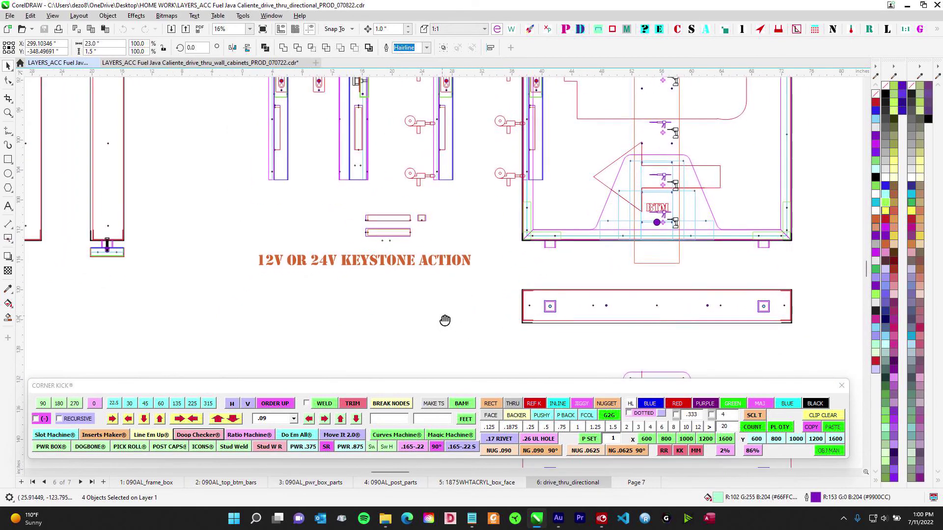
scroll(310, 280, "up", 2)
left_click_drag(437, 286, 368, 305)
mouse_move(492, 290)
left_mouse_down()
mouse_move(447, 310)
mouse_move(512, 336)
mouse_move(493, 282)
left_mouse_up()
scroll(524, 343, "down", 1)
scroll(496, 287, "down", 1)
- Look over the exploded power box parts with flanges numbered 1 and 2 and the neighbouring bottom cabinet parts
left_click_drag(517, 333, 473, 178)
left_click_drag(348, 350, 528, 244)
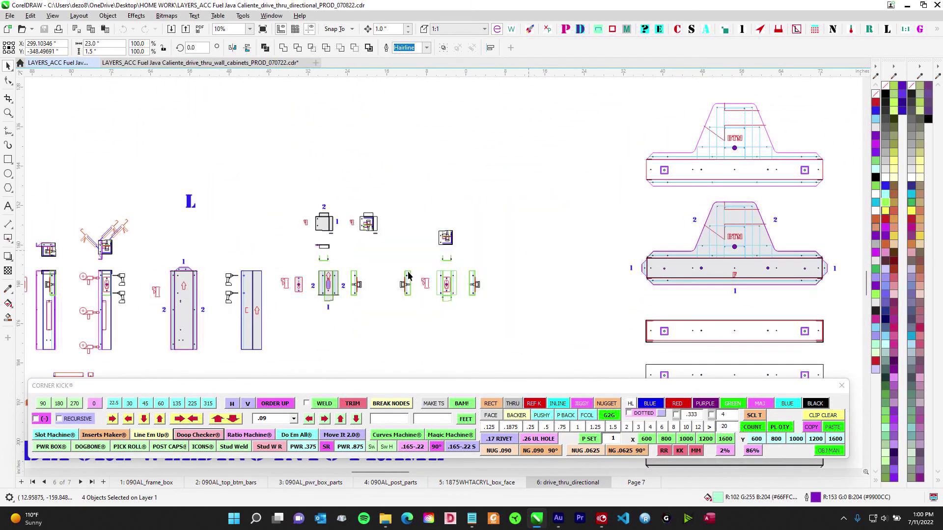
left_click_drag(394, 264, 533, 244)
scroll(534, 244, "down", 2)
left_click_drag(629, 261, 441, 224)
left_click_drag(650, 298, 491, 262)
- Survey the whole production layout, from the cabinet face and side parts to the drill template and upper cover stack
scroll(513, 273, "down", 4)
left_click_drag(570, 339, 390, 292)
mouse_move(627, 144)
left_mouse_down()
mouse_move(595, 288)
mouse_move(617, 304)
left_mouse_up()
scroll(680, 200, "up", 3)
scroll(596, 216, "down", 2)
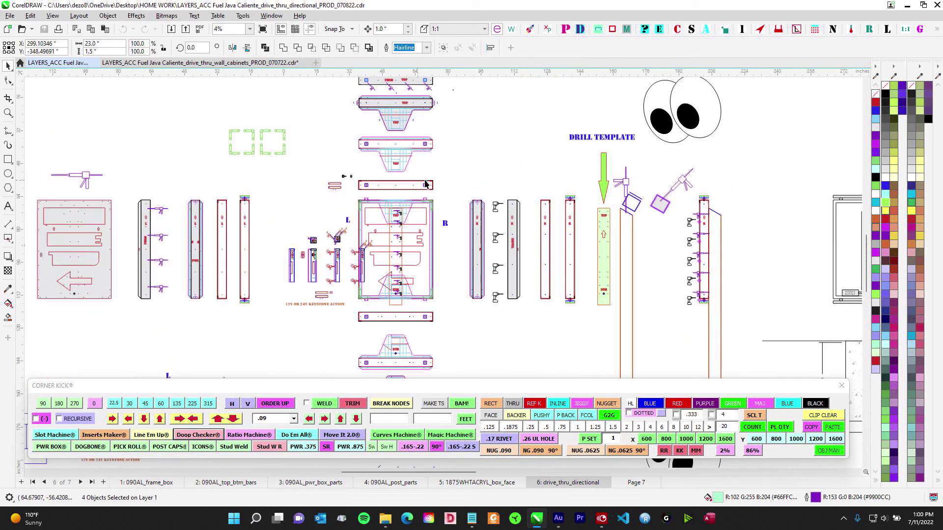
left_click_drag(434, 179, 658, 196)
scroll(659, 195, "down", 2)
left_click_drag(297, 227, 473, 219)
scroll(354, 211, "up", 3)
scroll(376, 203, "down", 2)
left_click_drag(481, 185, 307, 175)
left_click_drag(600, 156, 588, 356)
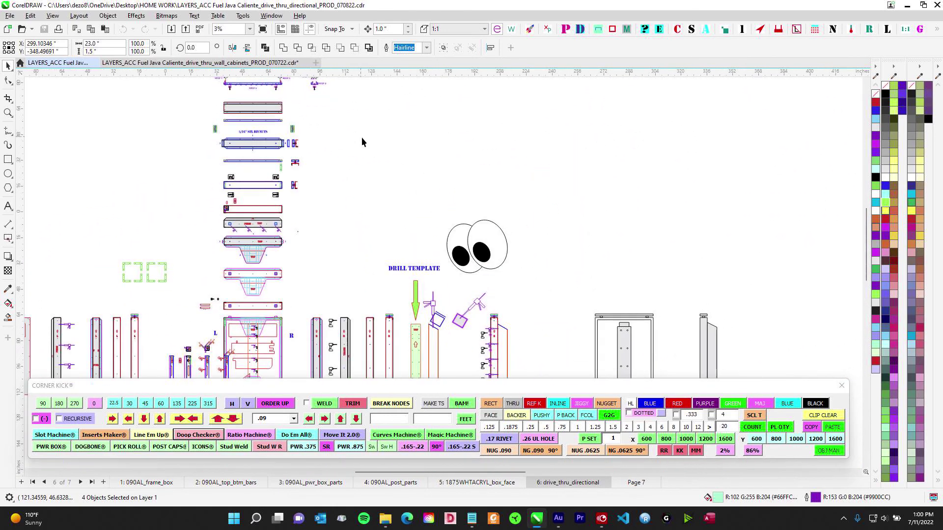